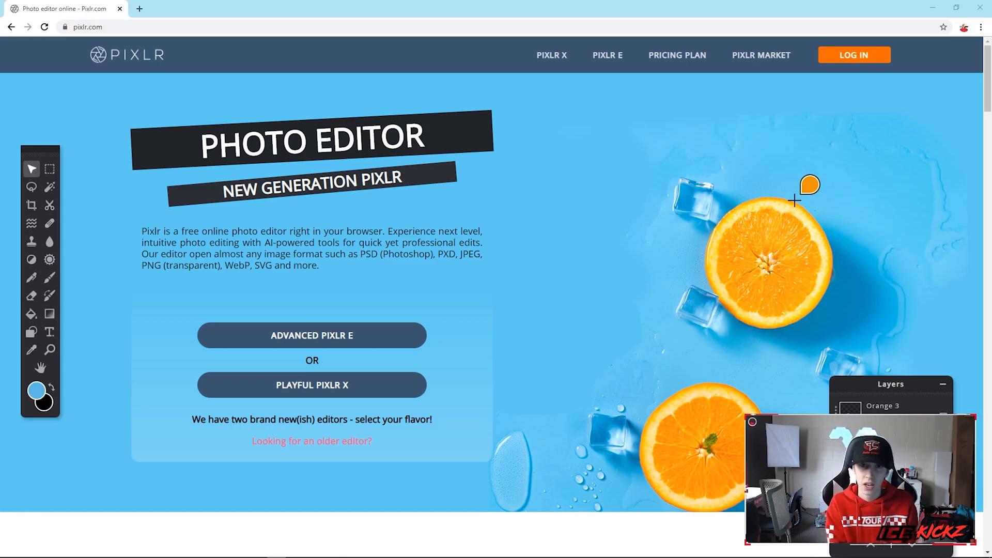
Step: Create a blank Full HD image, 1920 x 1080, in the advanced Pixlr E editor
click(344, 336)
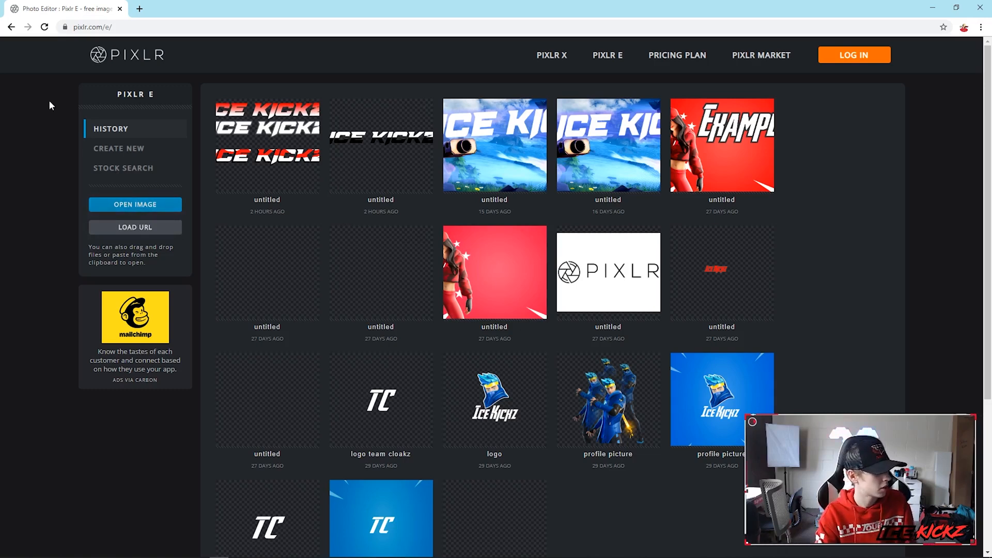
click(124, 151)
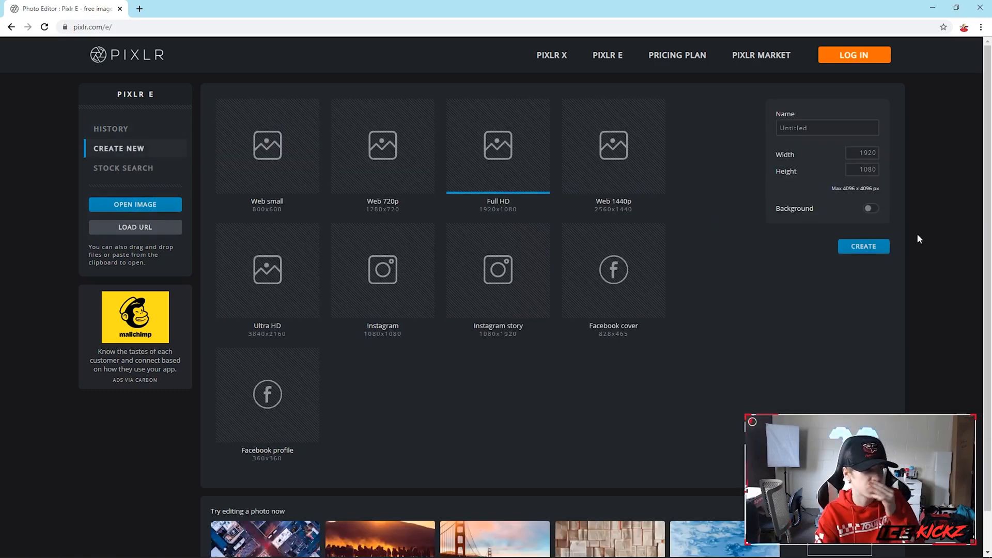
click(861, 248)
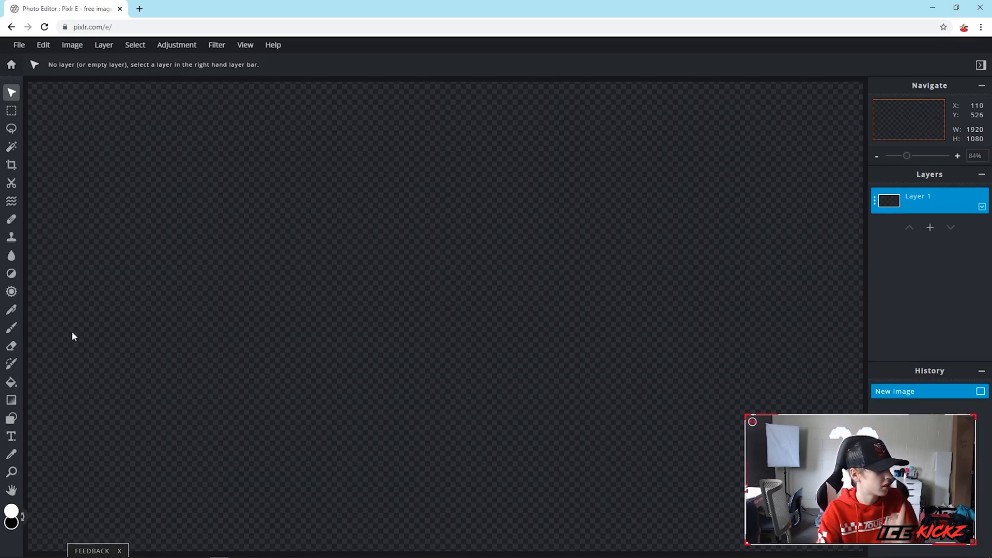
Step: Add a text layer reading "ICE KICKZ" in the middle of the canvas
click(11, 440)
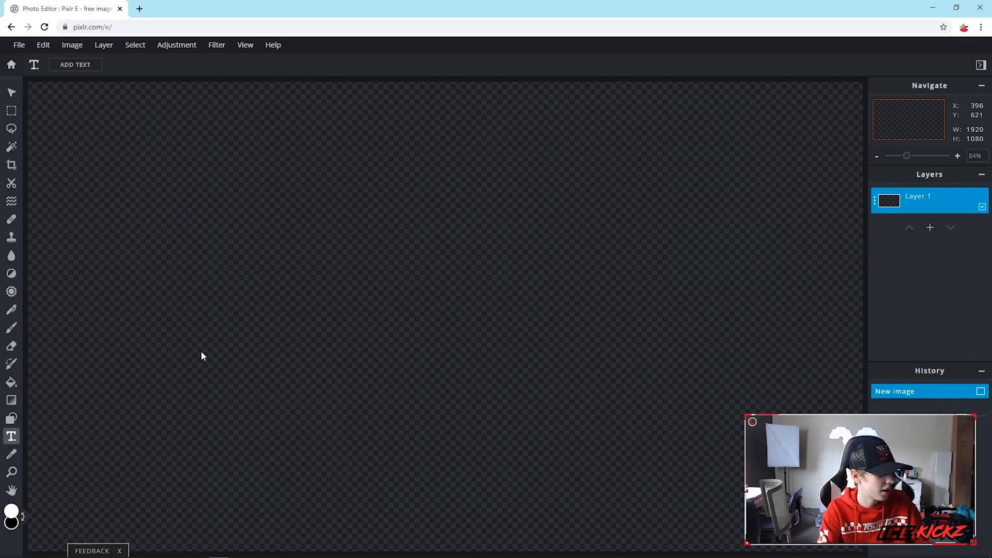
click(372, 323)
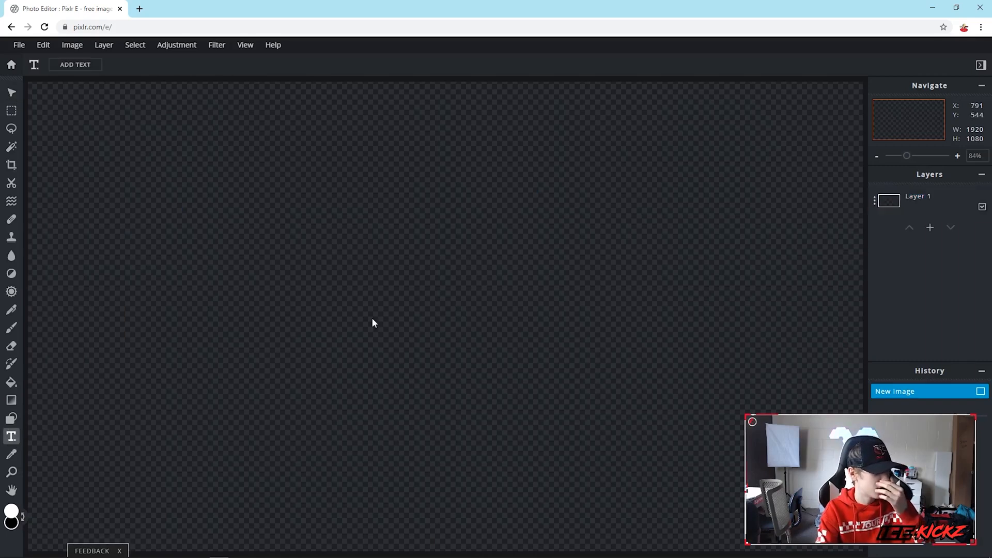
click(72, 64)
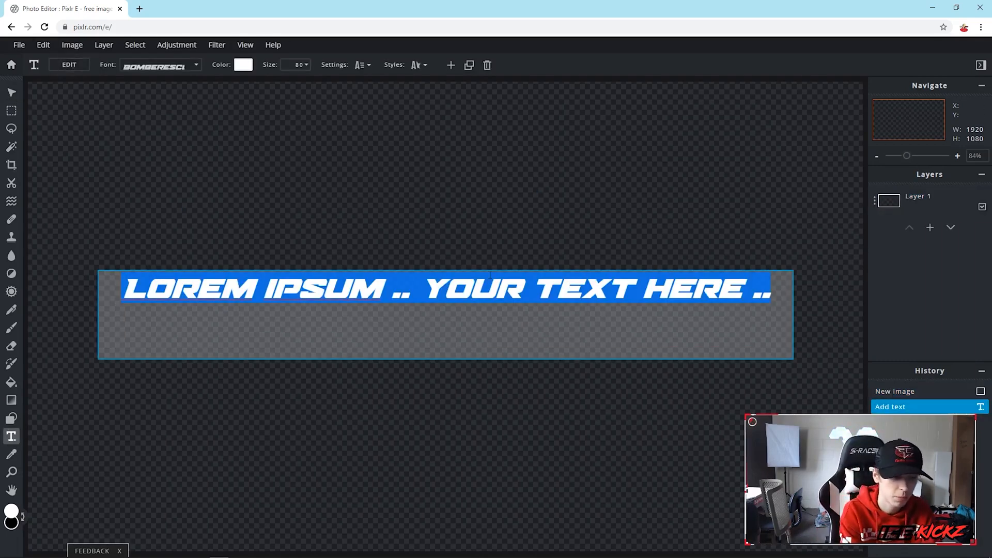
text(ICER)
key(BackSpace)
text(KICKZ)
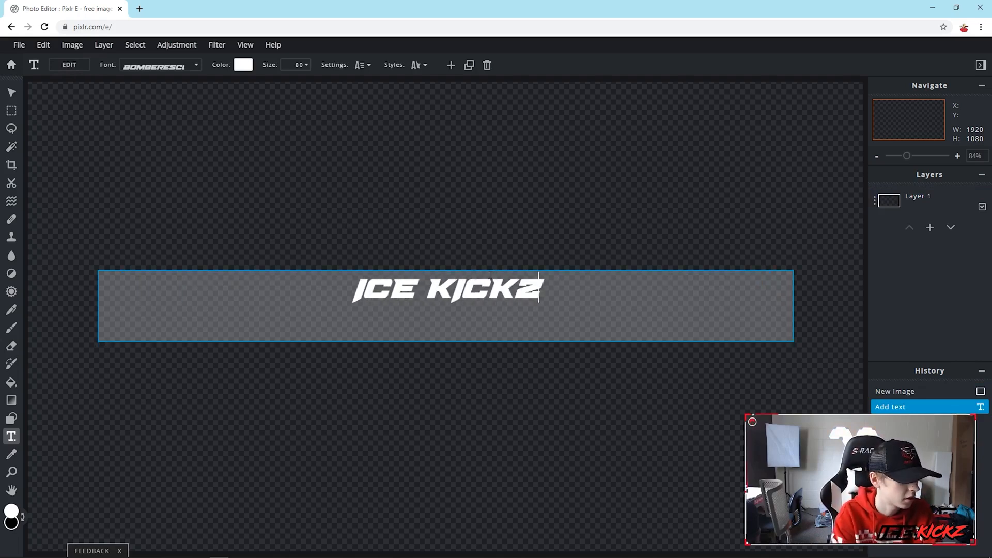
click(336, 235)
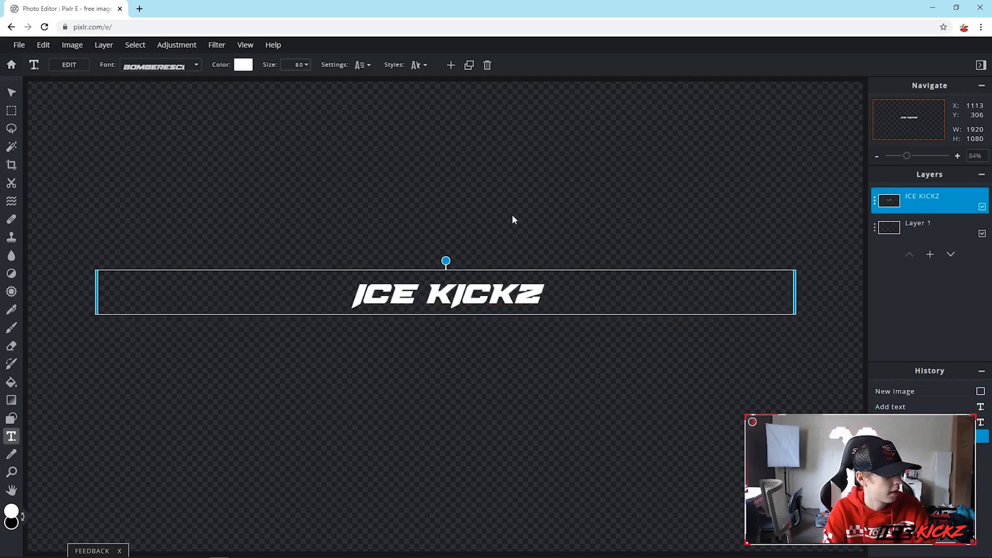
Step: Set the font size of the ICE KICKZ text to 252
click(9, 93)
click(12, 440)
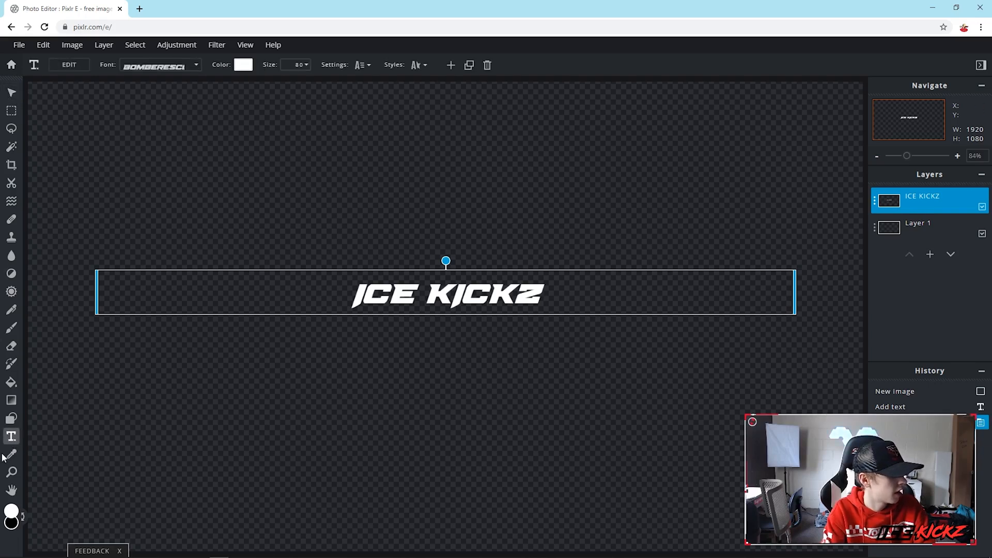
click(298, 65)
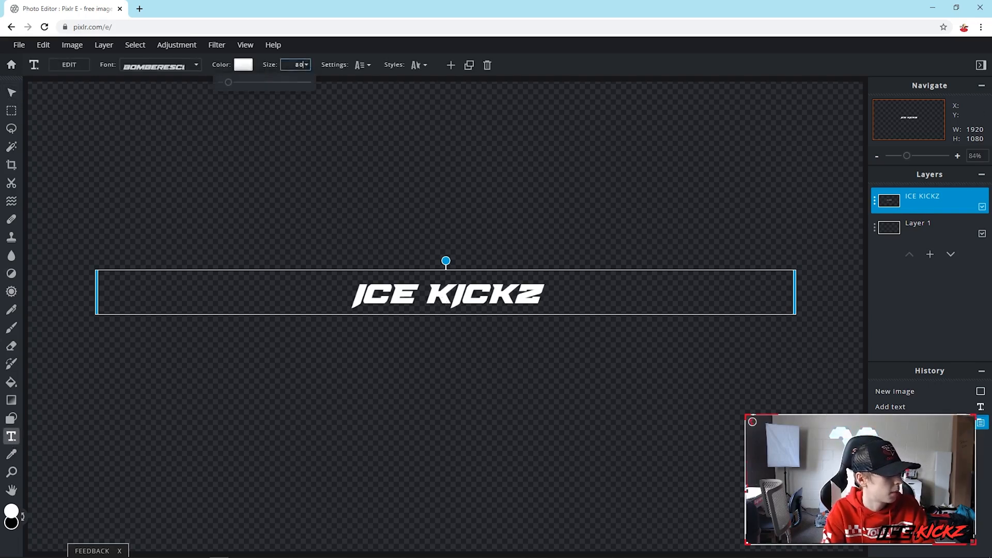
drag(228, 82, 244, 84)
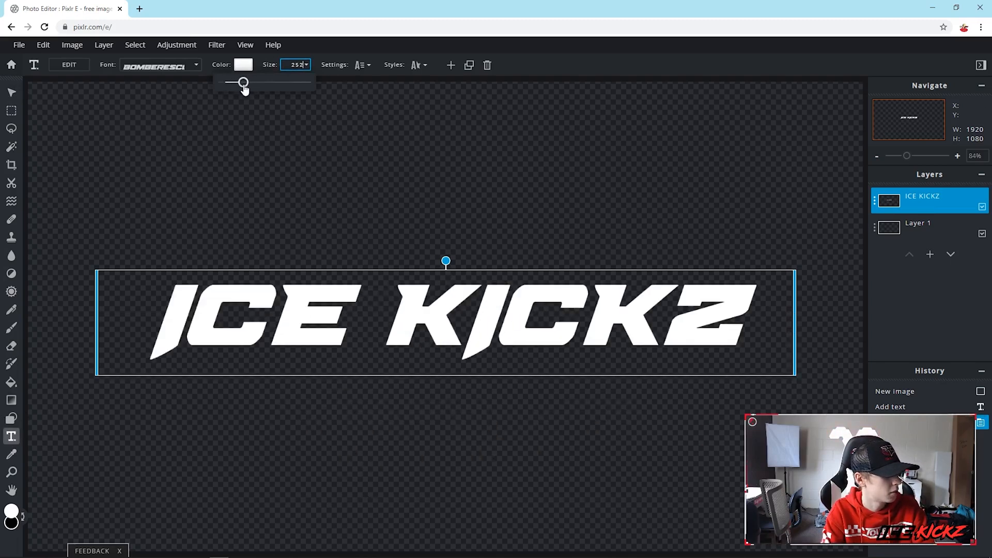
click(518, 223)
click(519, 216)
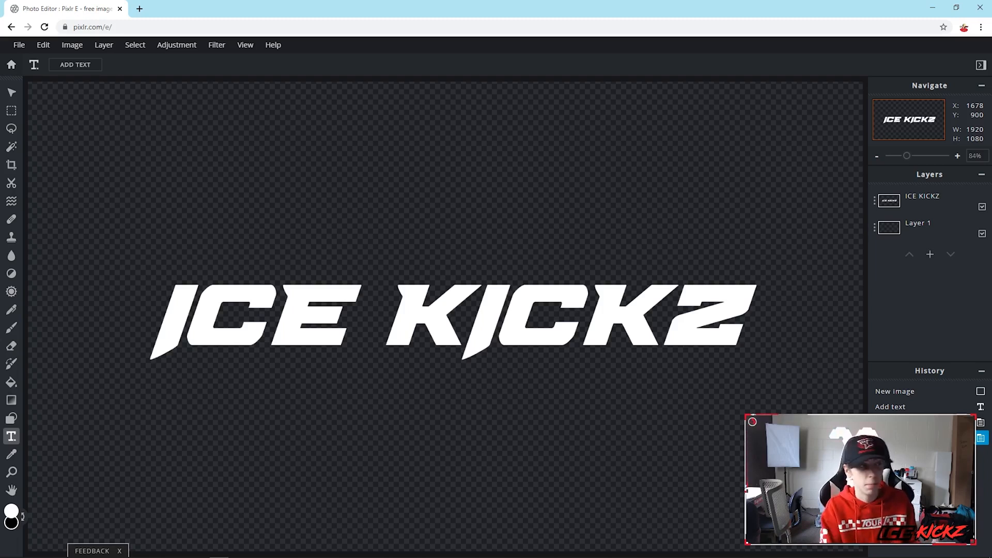
Step: Rasterize the ICE KICKZ text layer
double_click(659, 331)
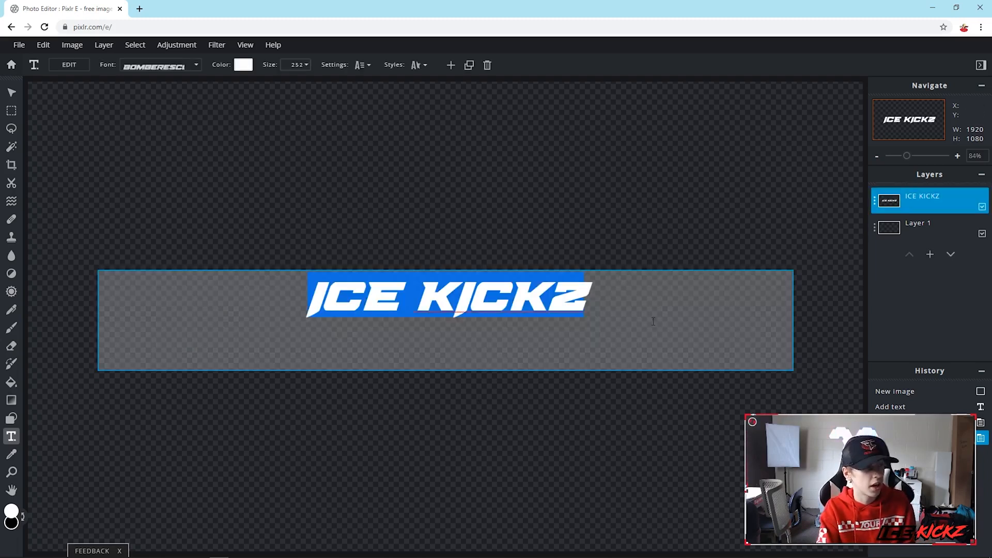
click(704, 201)
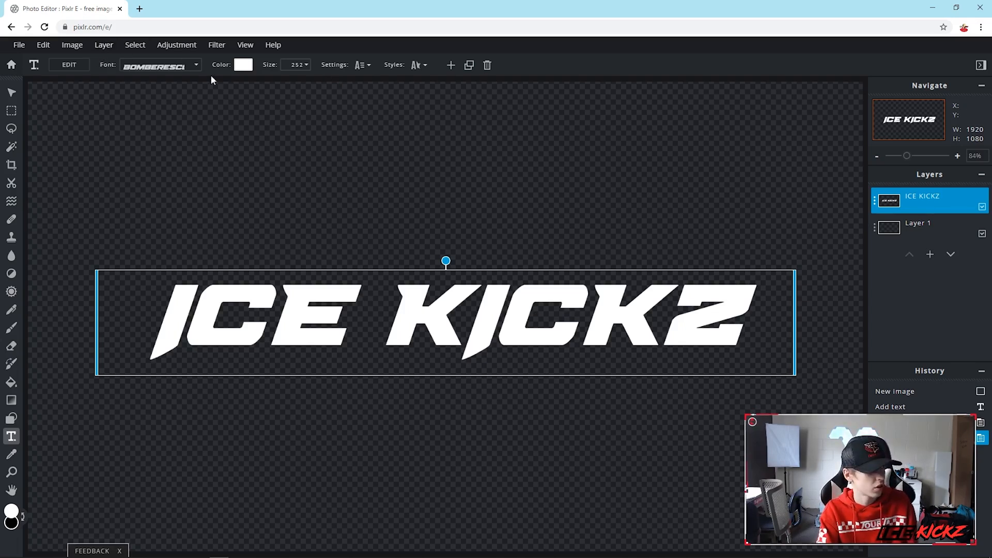
click(104, 45)
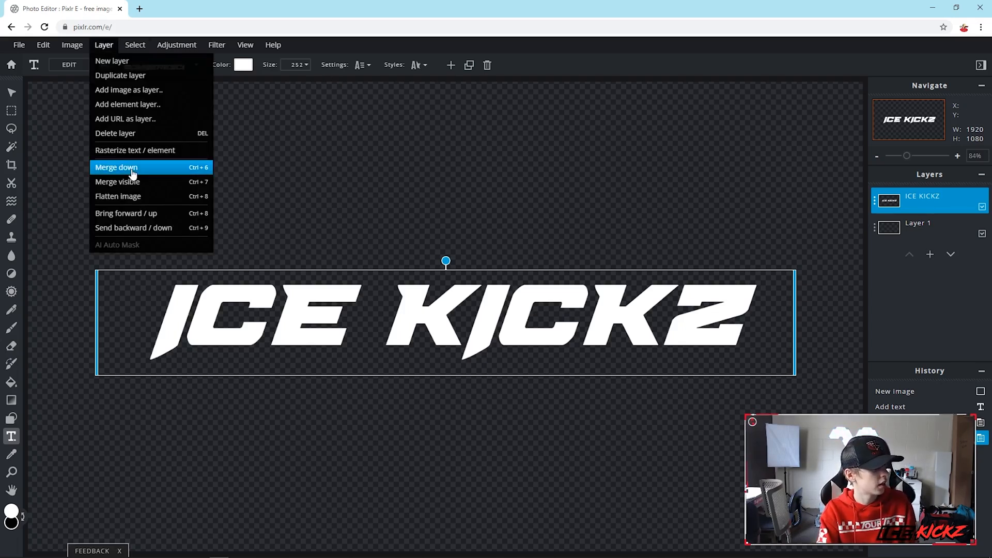
click(160, 151)
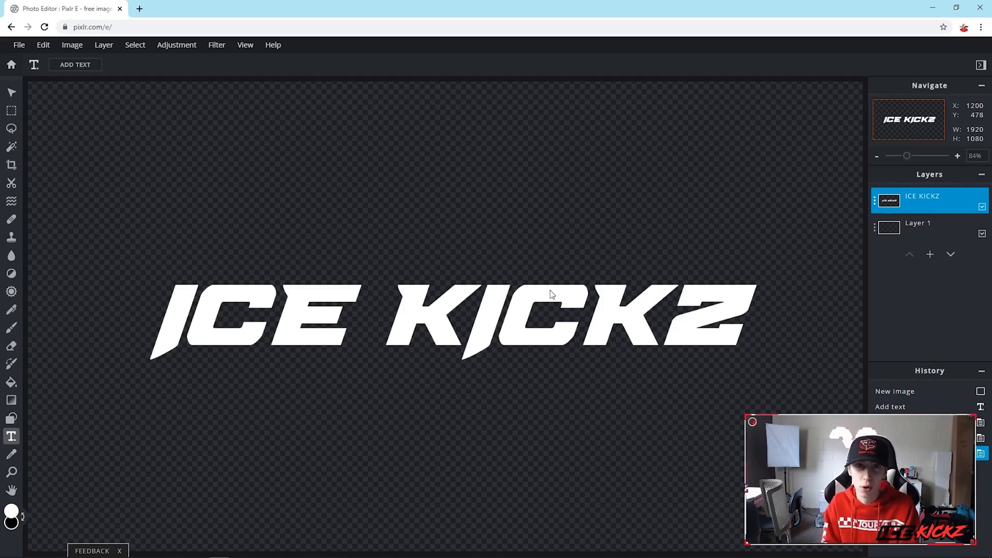
Step: Reposition the rasterized ICE KICKZ text and enlarge it with fixed aspect to about 1778 x 270 px
key(v)
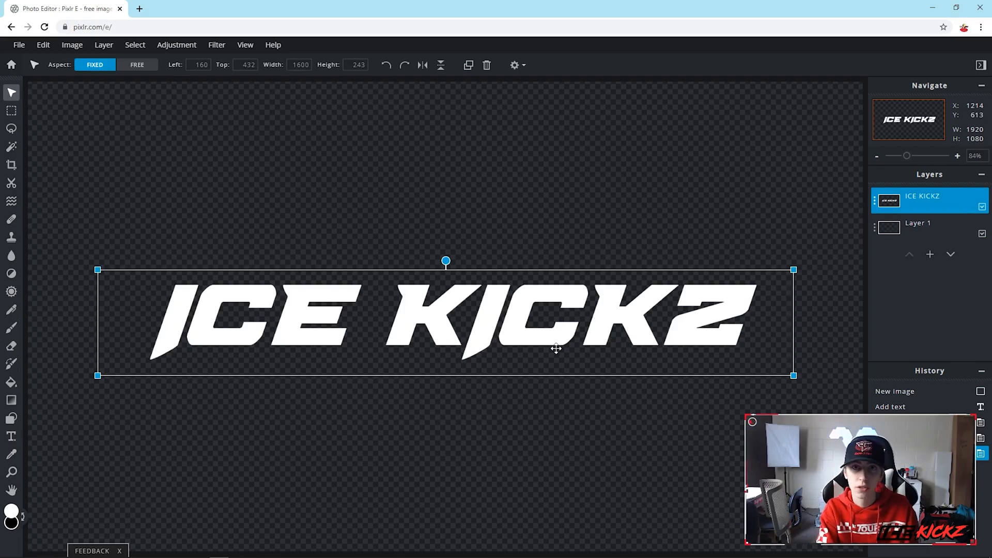
drag(627, 339, 681, 258)
drag(812, 248, 885, 180)
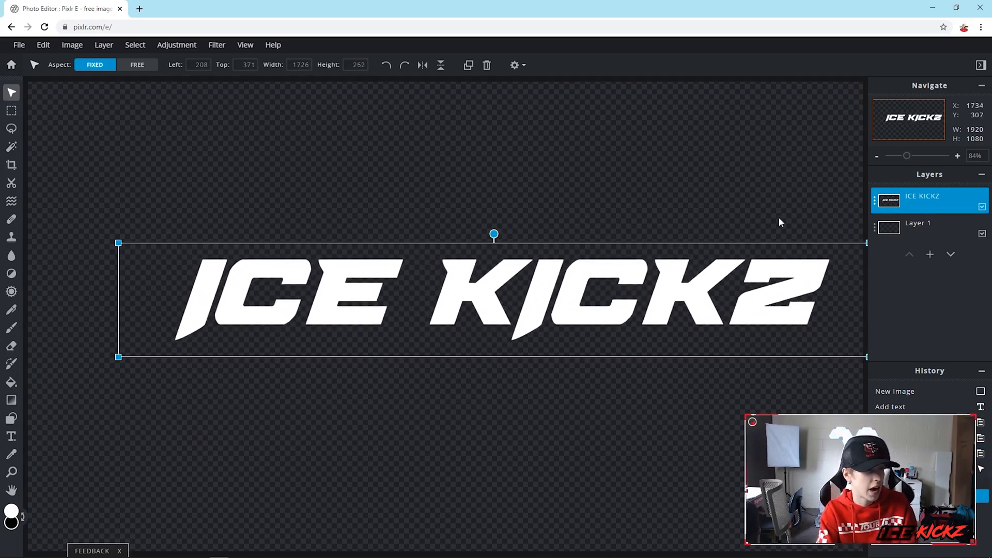
drag(724, 282, 667, 299)
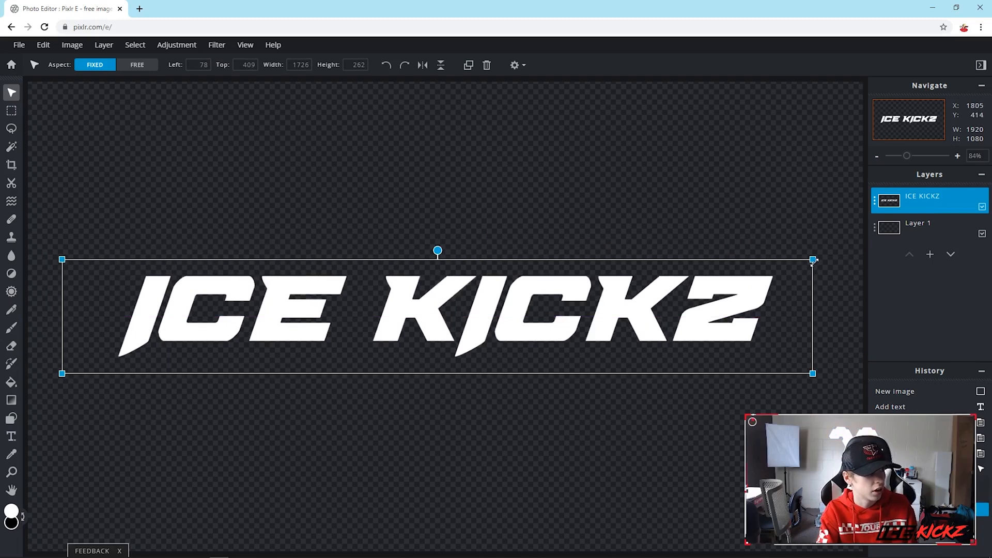
drag(814, 259, 839, 125)
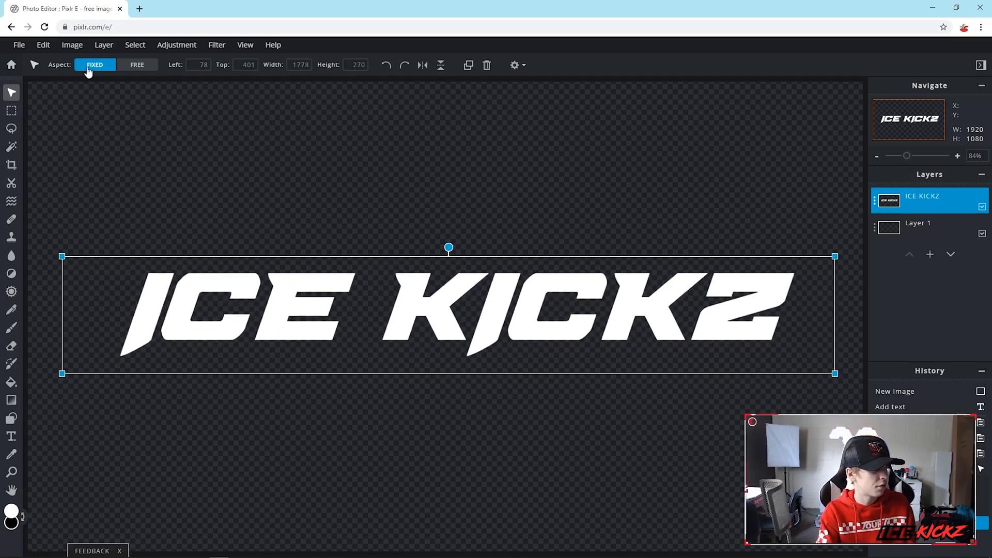
Step: Stretch the rasterized text with free aspect to about 1721 x 345 px, and restore the fixed aspect mode
click(137, 66)
drag(835, 256, 811, 223)
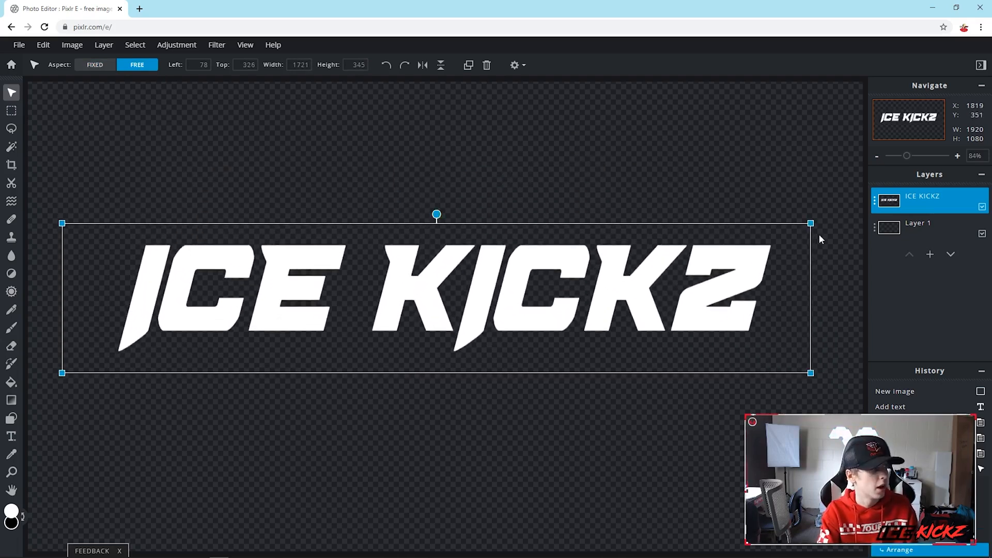
click(95, 68)
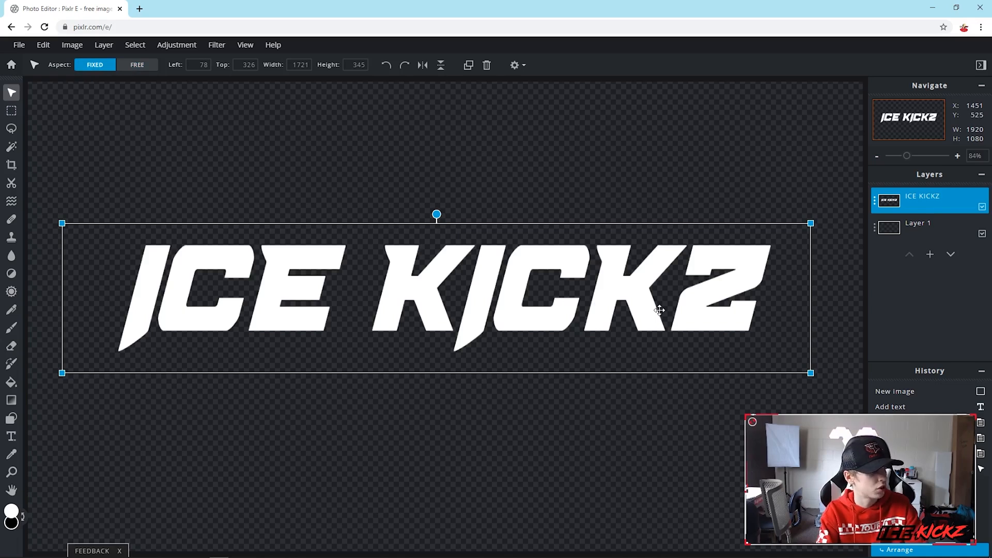
Step: Resize the rasterized text to about 1700 x 342 px and move it to the upper part of the canvas
key(shift)
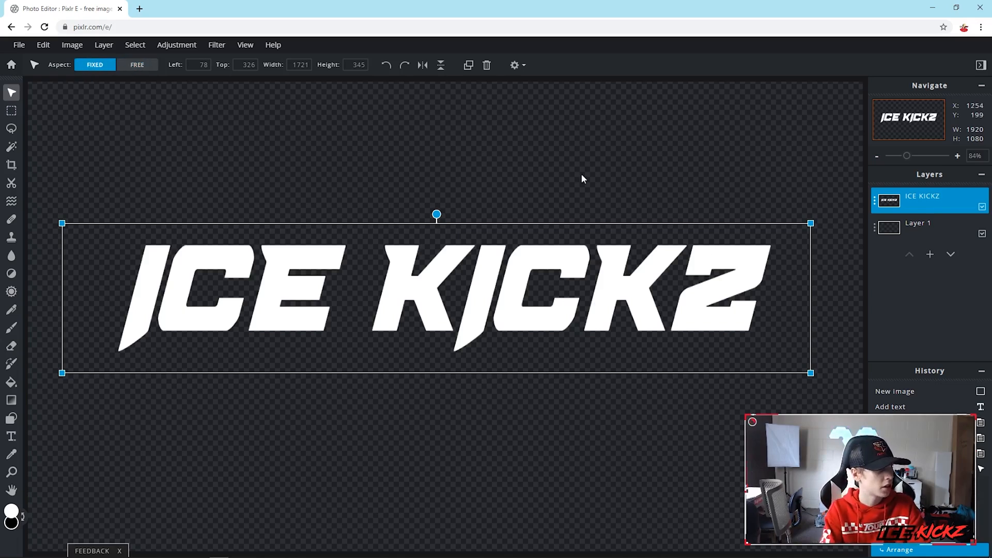
click(845, 193)
click(701, 274)
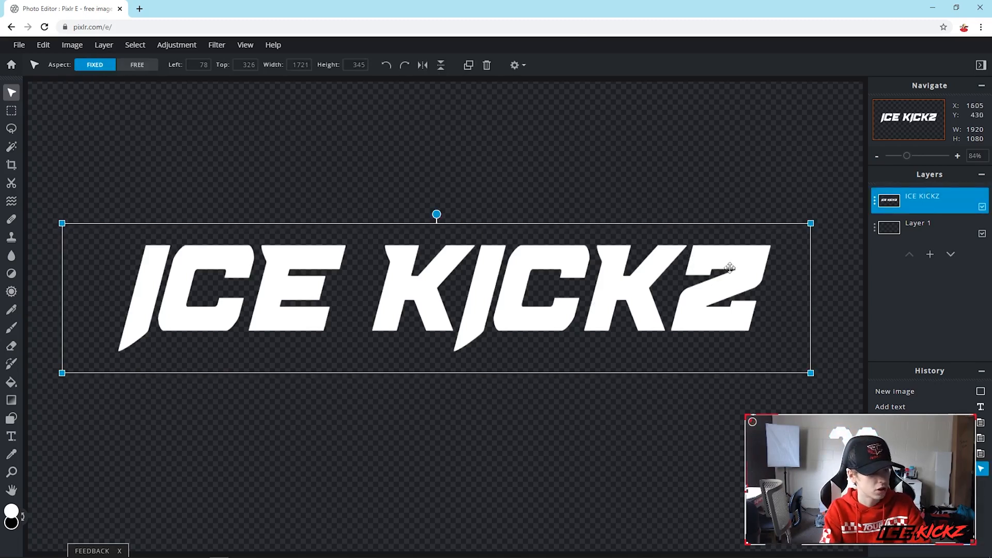
drag(820, 220, 798, 222)
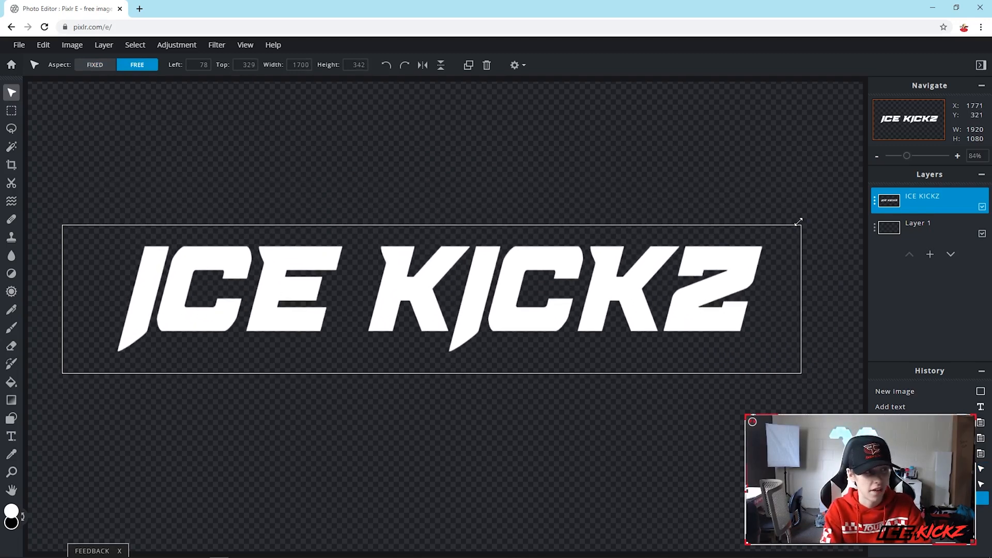
drag(469, 369, 476, 270)
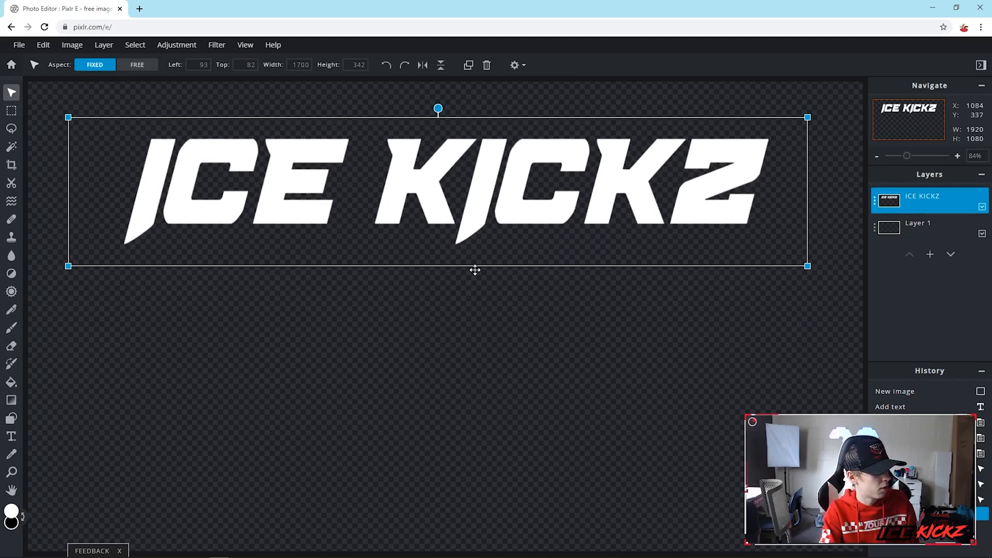
Step: Add a second text layer reading "ICE KICKZ" and place it below the rasterized text
click(12, 436)
click(75, 64)
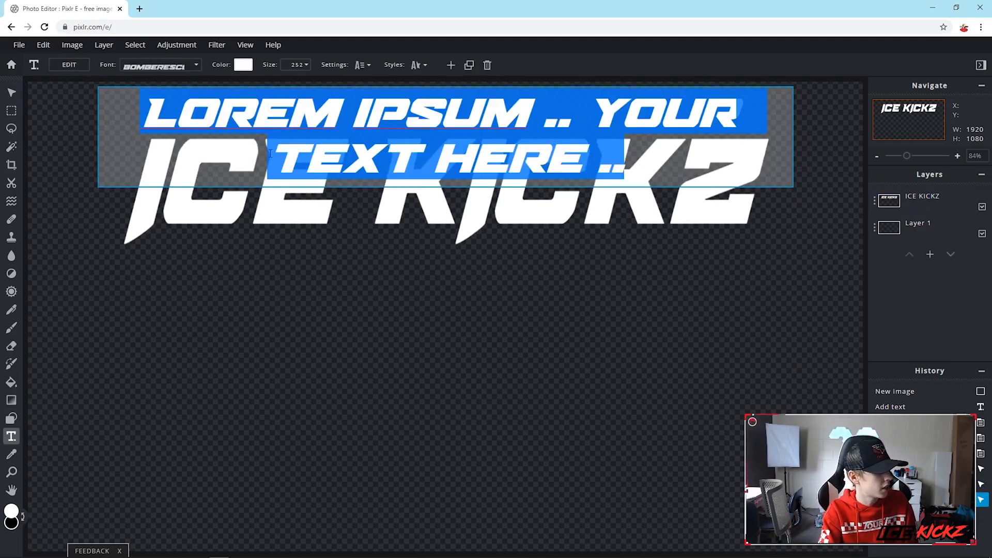
text(ICE KICKZ)
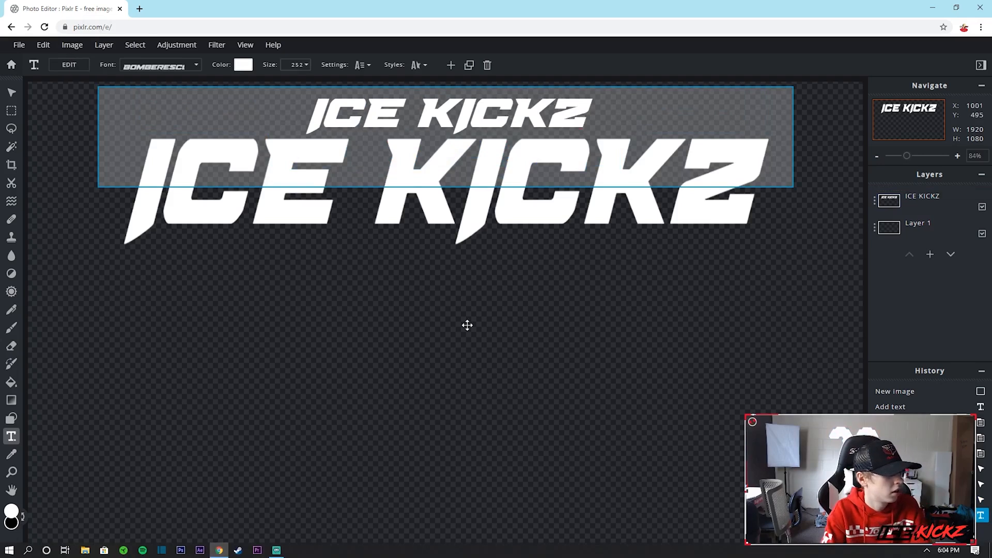
drag(531, 159, 547, 371)
drag(757, 343, 730, 343)
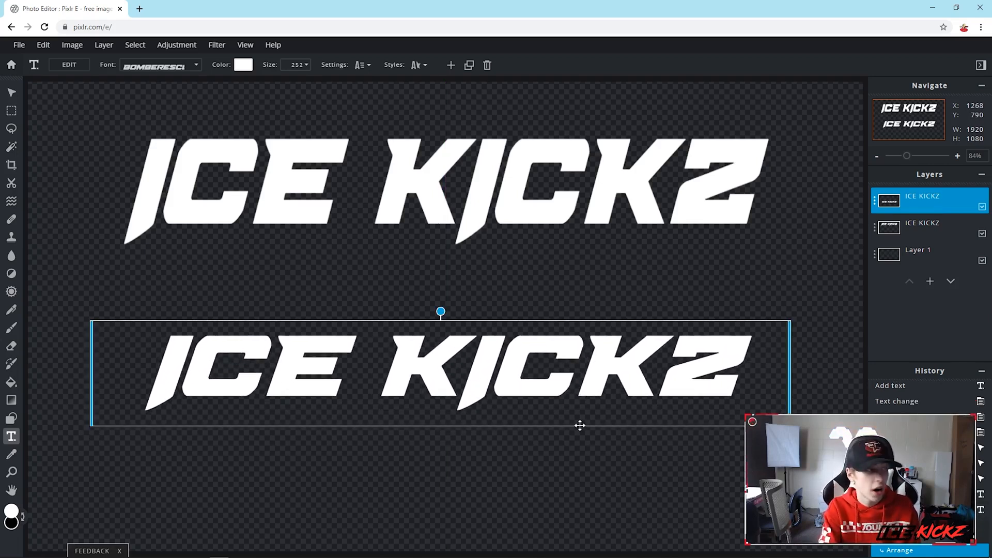
Step: Set the lower text's letter space to 70 and its line space to -2
click(362, 66)
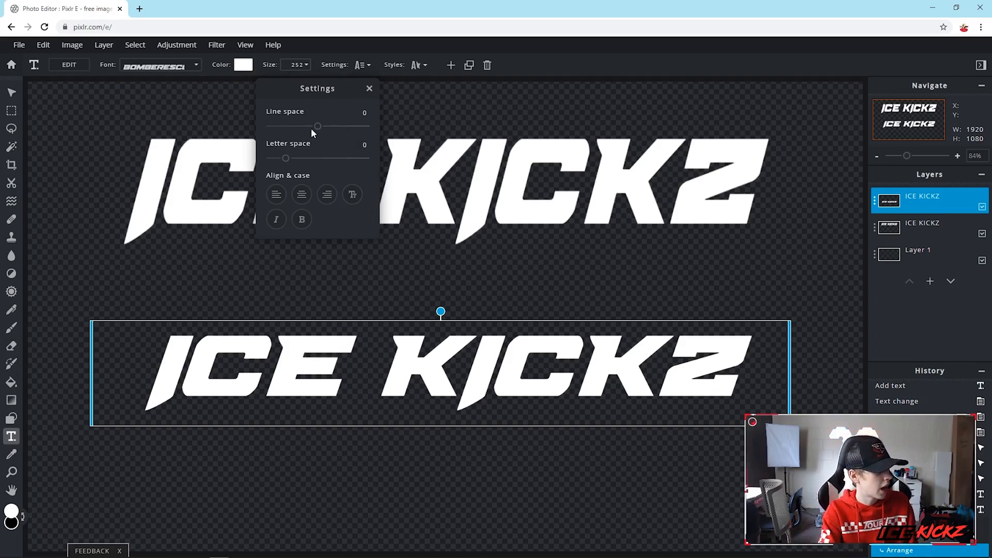
drag(286, 160, 343, 169)
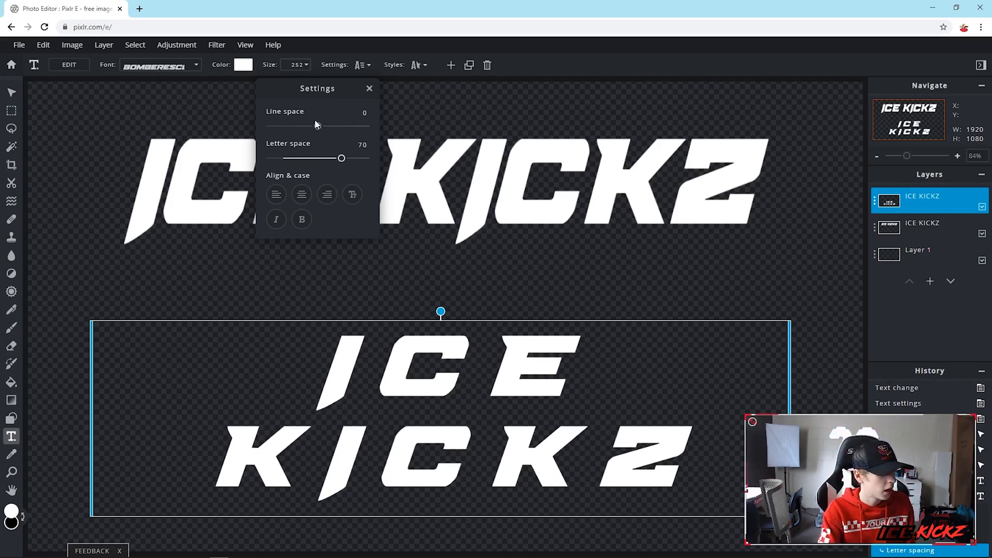
mouse_move(317, 129)
mouse_down()
mouse_move(283, 127)
mouse_move(320, 143)
mouse_move(330, 134)
mouse_move(308, 144)
mouse_move(317, 133)
mouse_up()
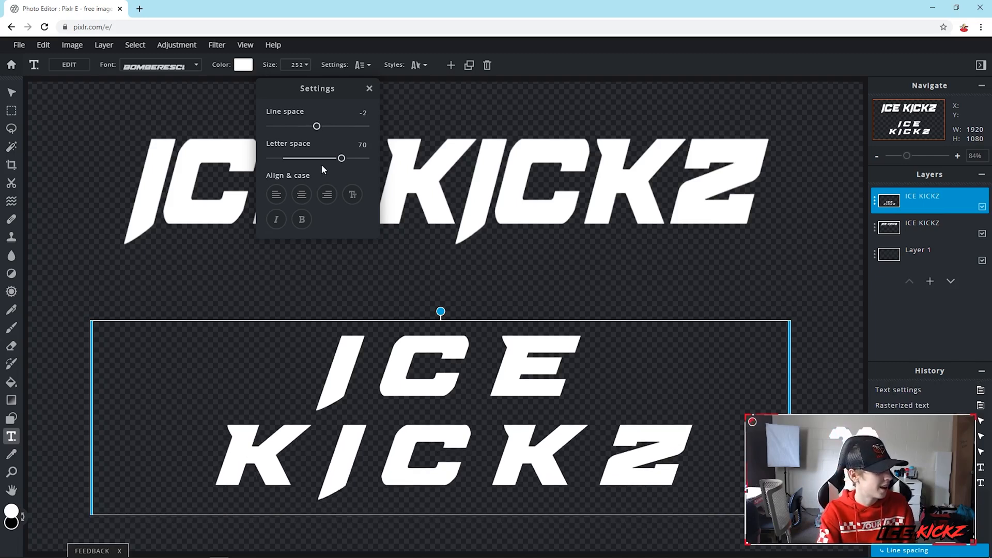
Step: Try left and center alignment on the lower text, and finish with right alignment
click(277, 194)
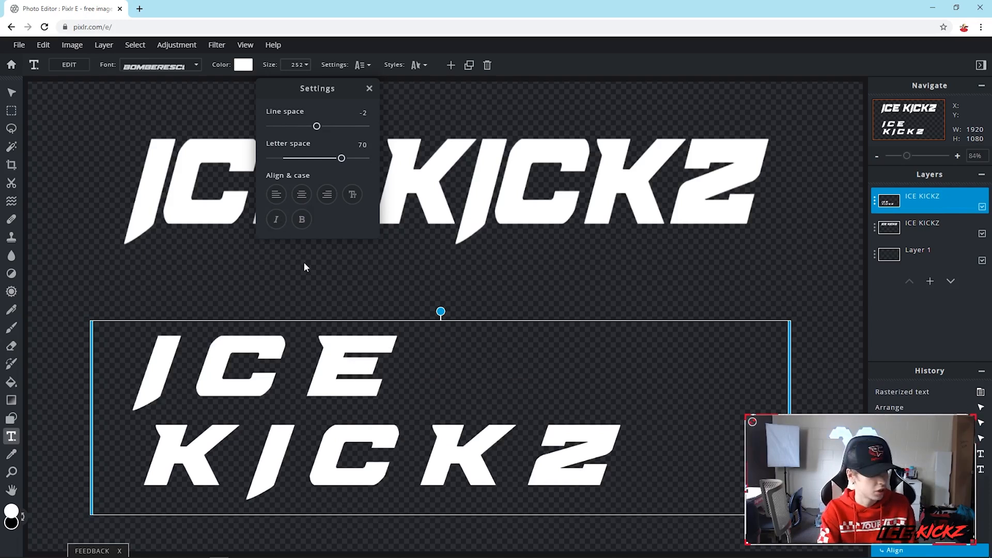
click(303, 194)
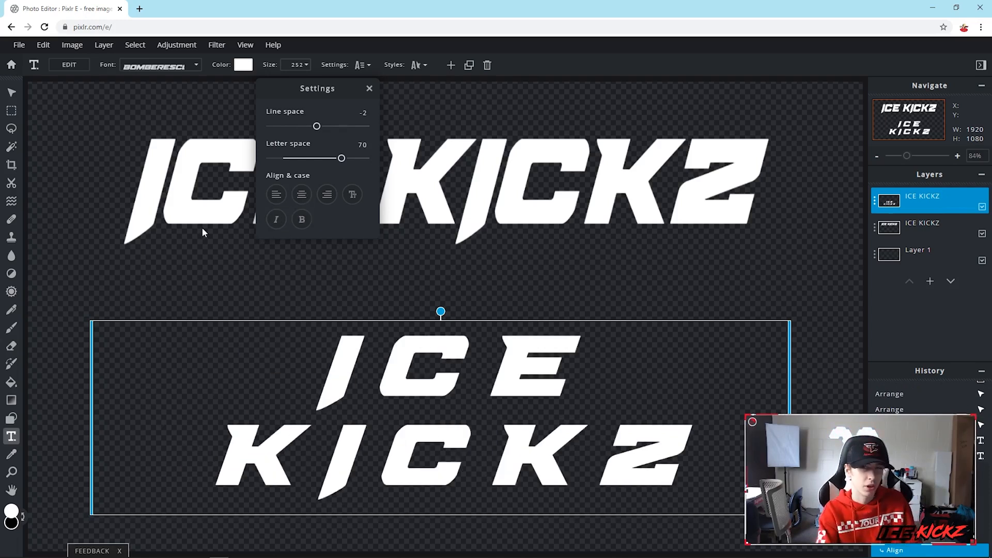
click(327, 195)
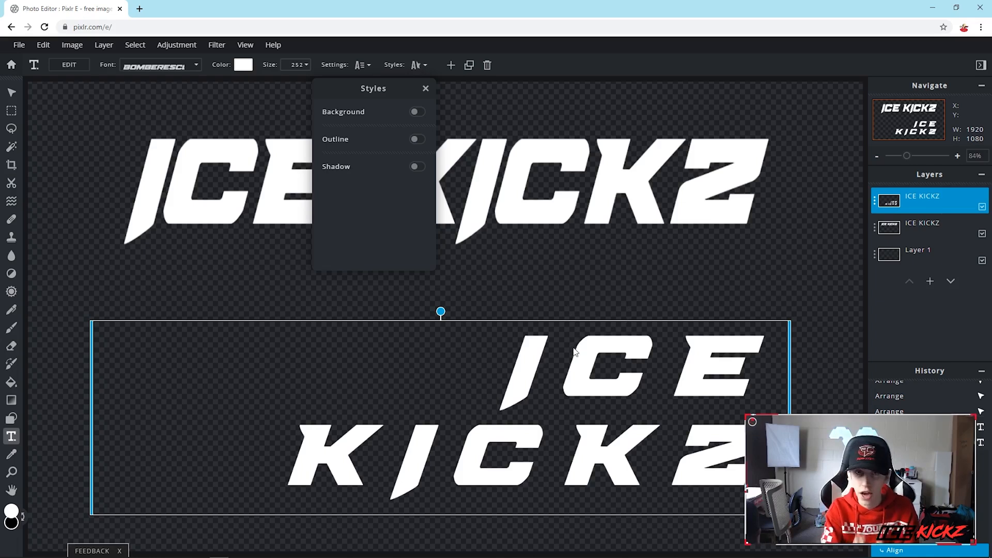
Step: Enable the shadow style on the lower text, and try the background style before turning it off again
click(417, 167)
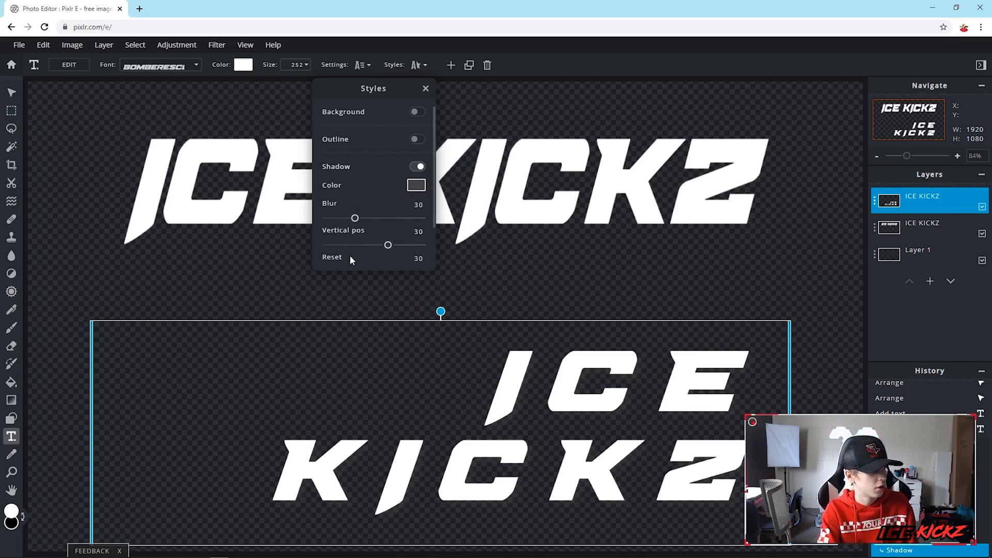
click(415, 113)
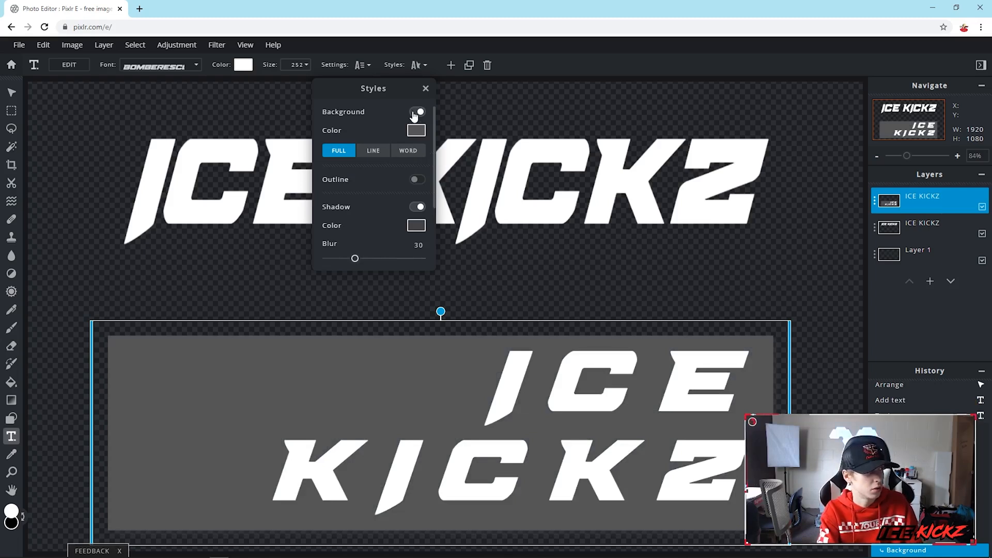
click(415, 112)
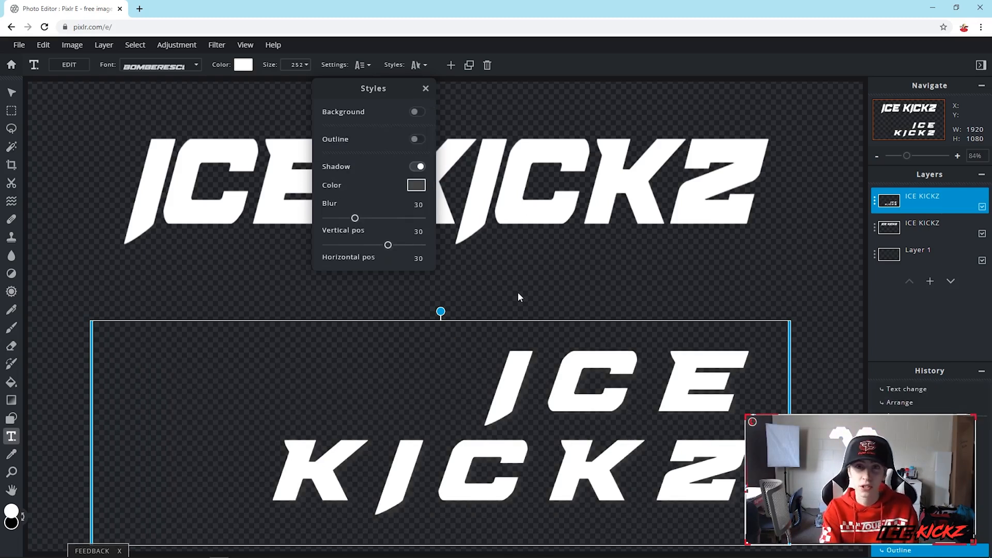
Step: Enable the outline style on the lower text and set the outline color to red, #FF0000
click(417, 139)
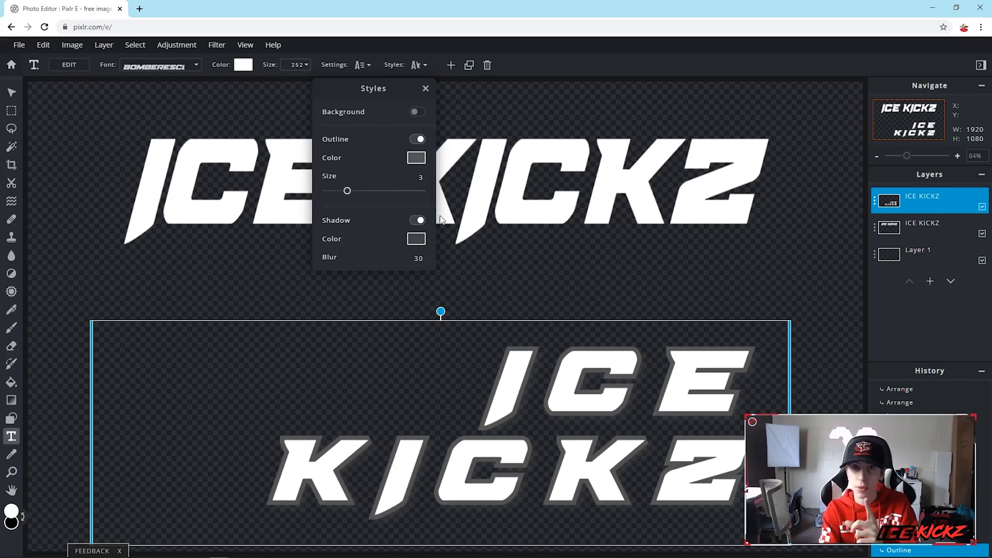
click(416, 158)
click(482, 262)
drag(482, 262, 510, 231)
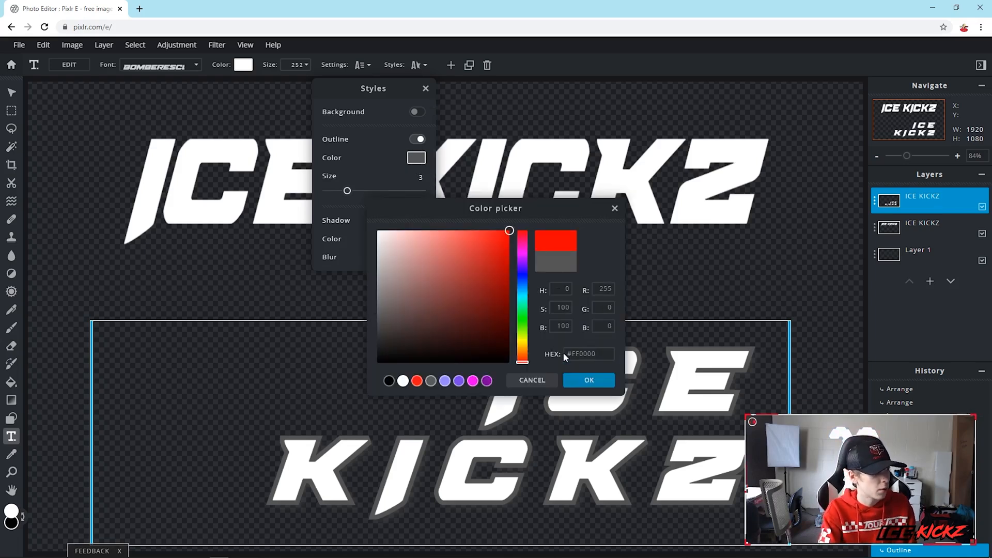
click(589, 381)
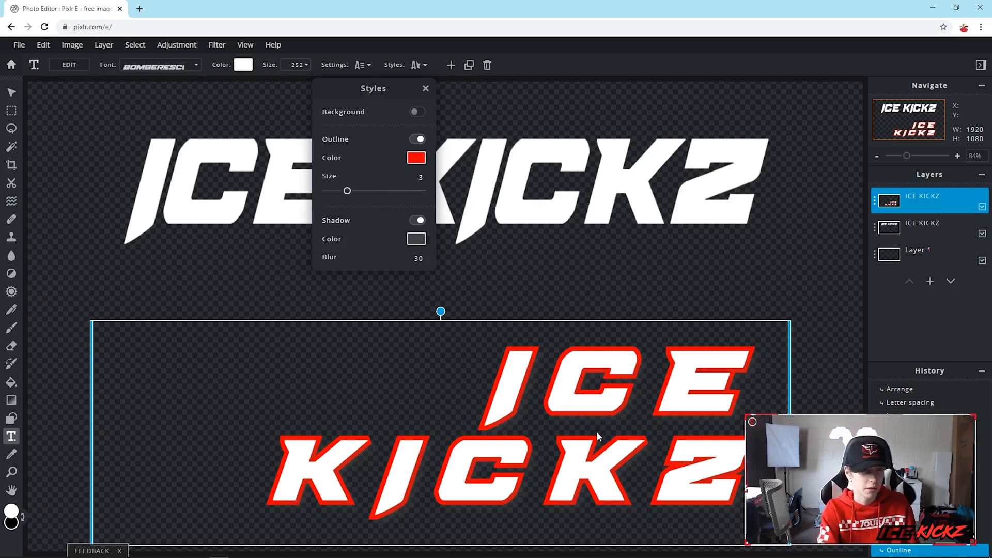
Step: Delete the lower outlined text and move the rasterized ICE KICKZ text to the middle of the canvas, about left 102, top 310
click(491, 355)
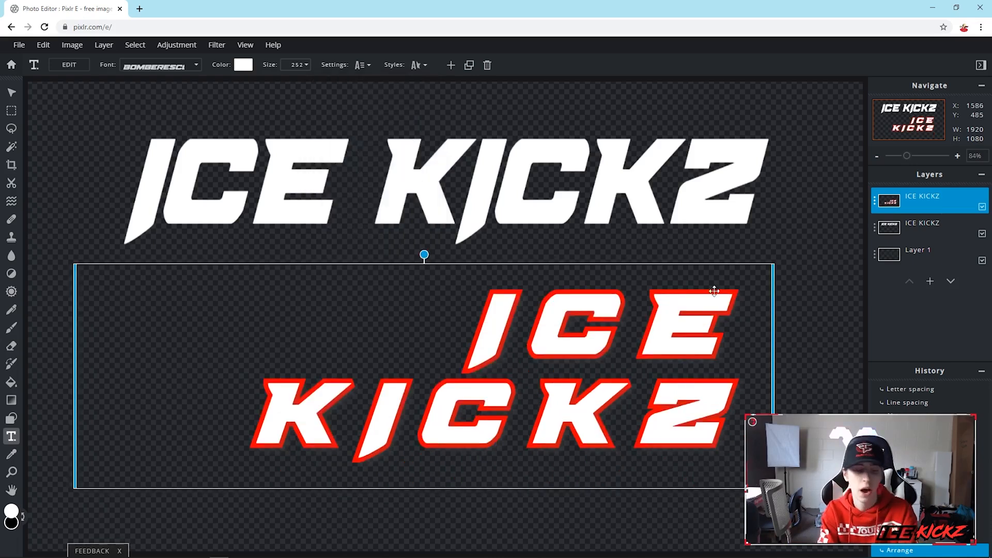
key(Delete)
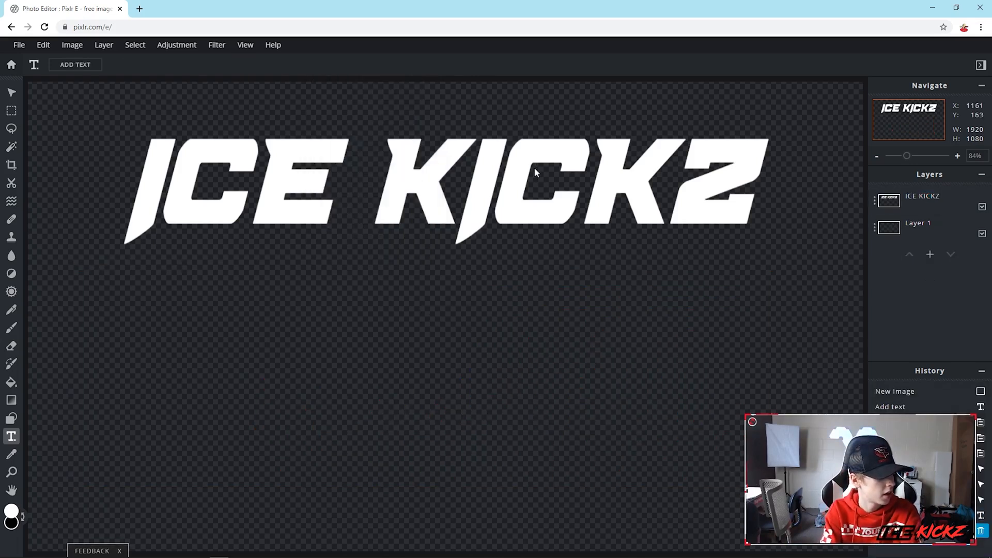
click(15, 92)
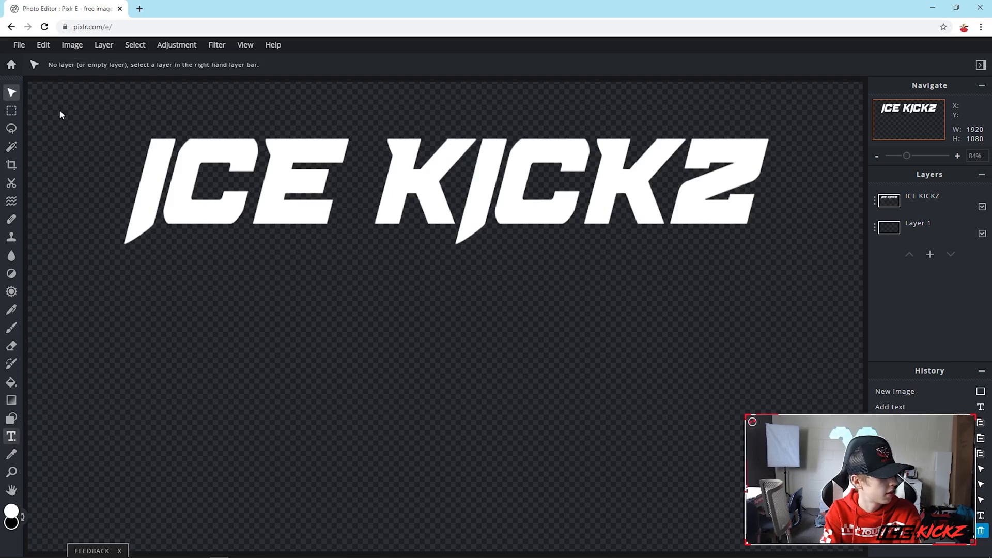
click(438, 206)
drag(439, 205, 673, 248)
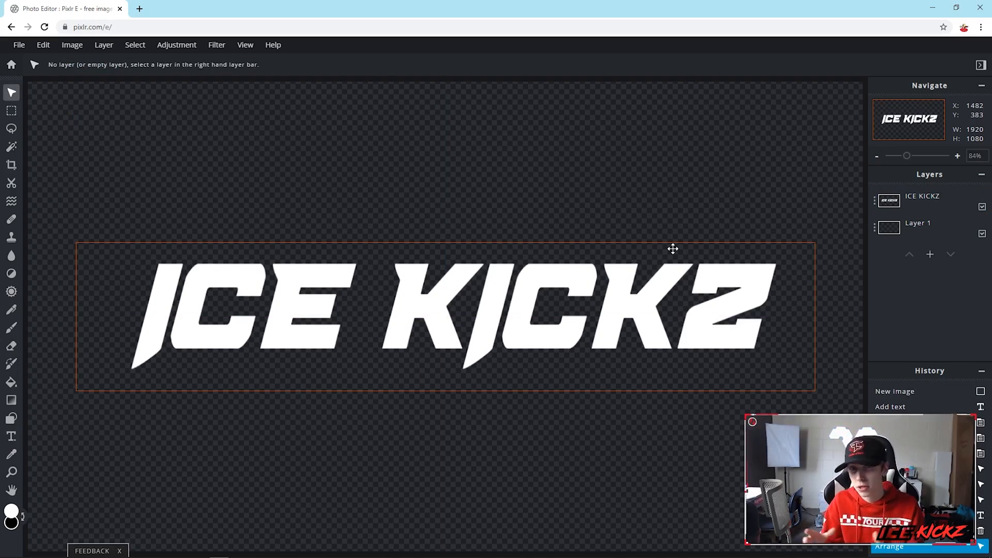
drag(673, 248, 670, 222)
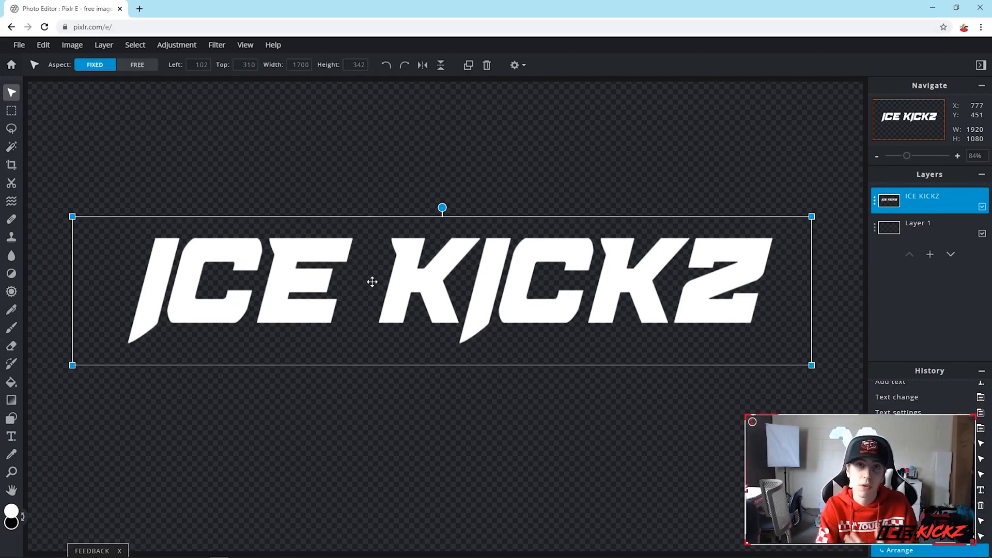
Step: Select the pixels of the ICE KICKZ layer and fill them with red #DC0000 at 100% opacity, preserving transparency
click(146, 47)
click(168, 76)
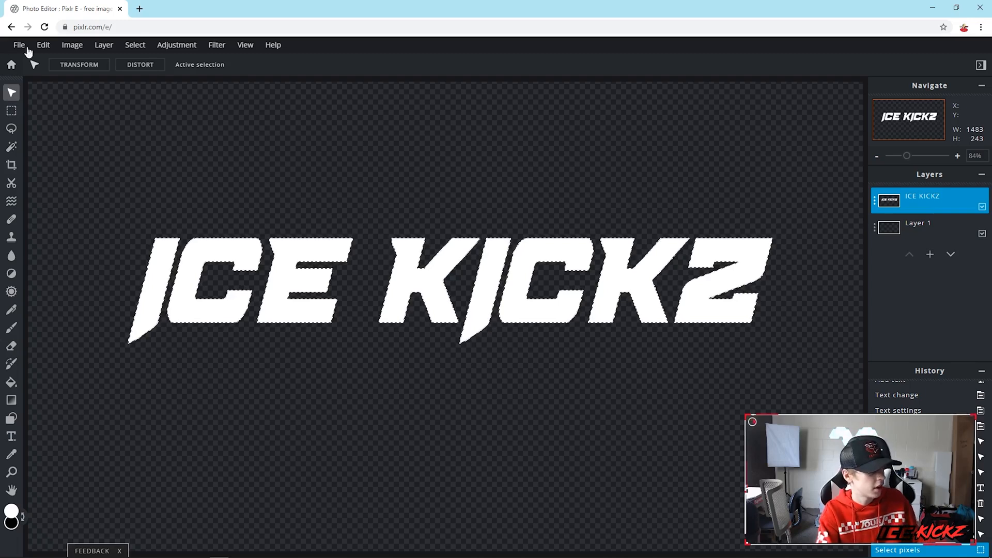
click(44, 45)
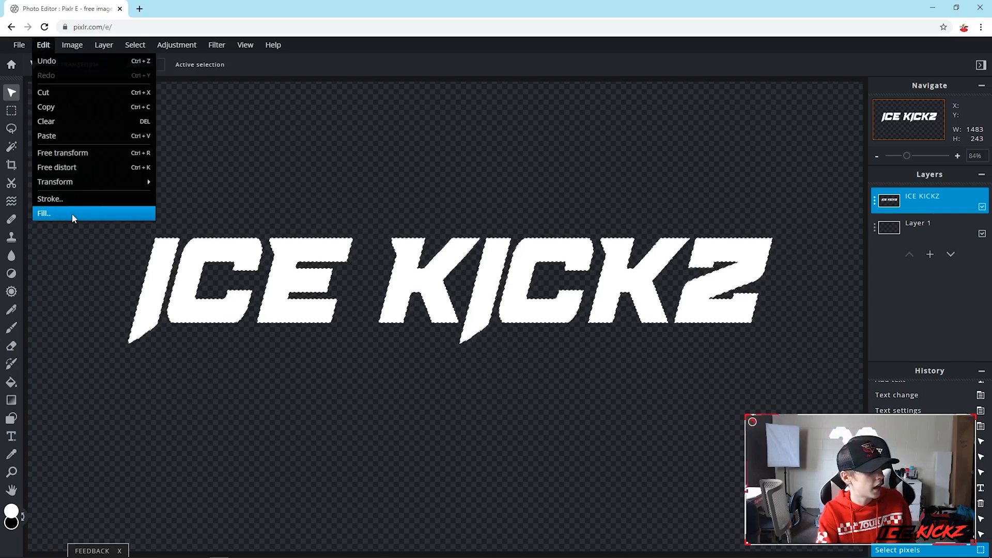
click(73, 214)
click(569, 266)
click(433, 322)
click(437, 352)
click(454, 344)
click(510, 249)
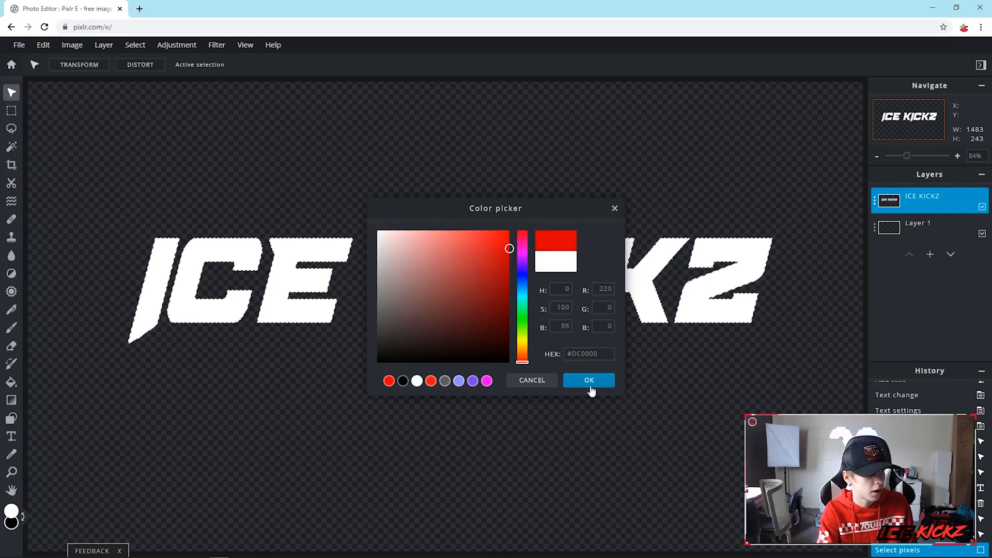
click(589, 383)
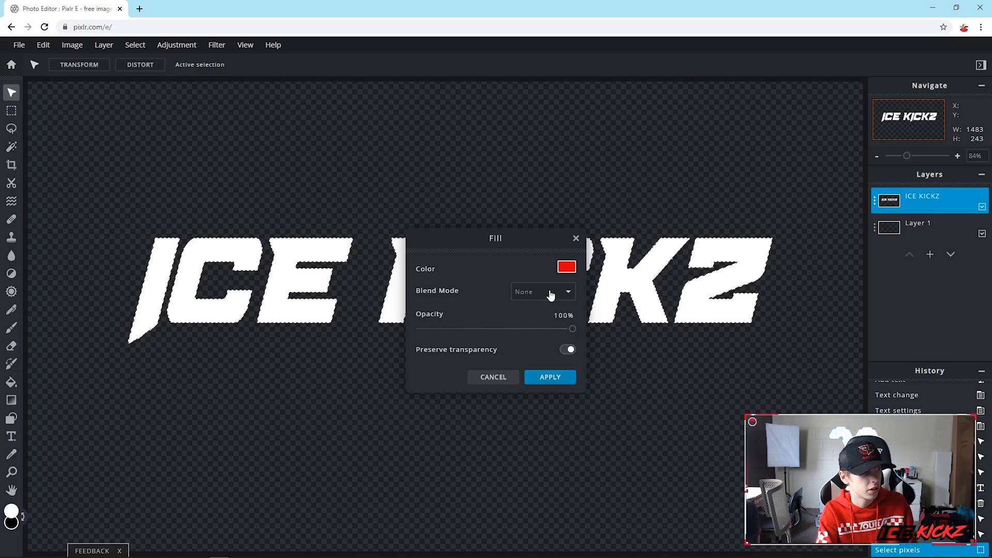
click(562, 378)
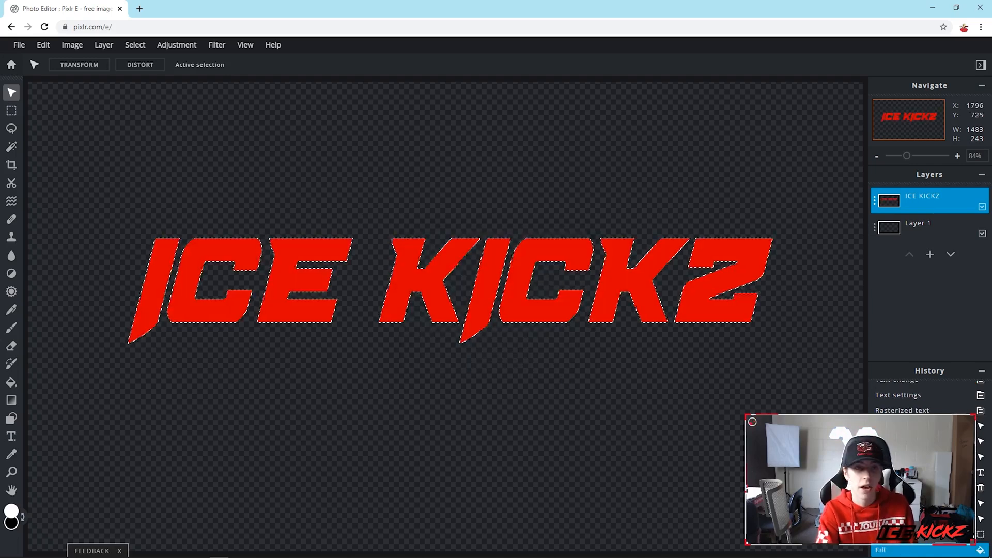
Step: Undo the red fill on the ICE KICKZ lettering
click(44, 45)
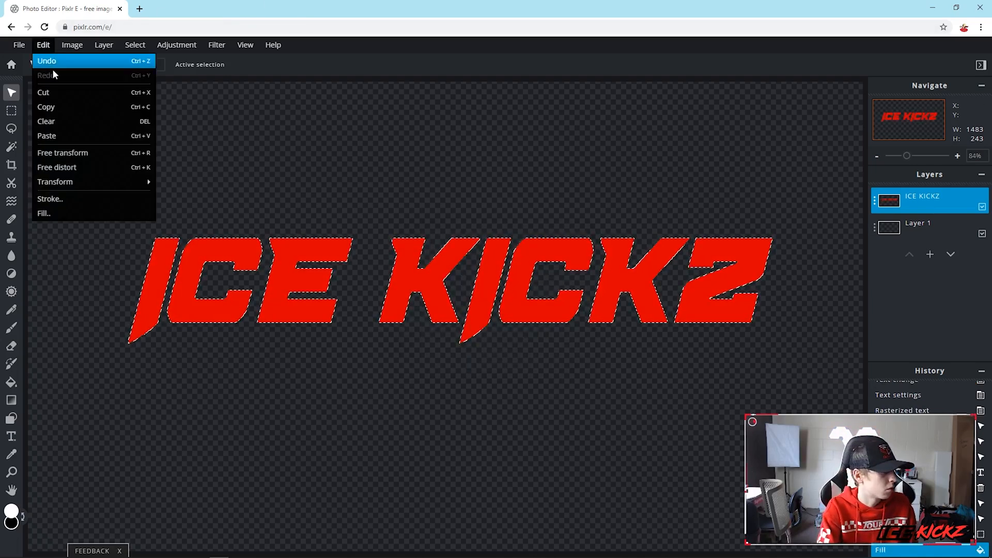
click(47, 62)
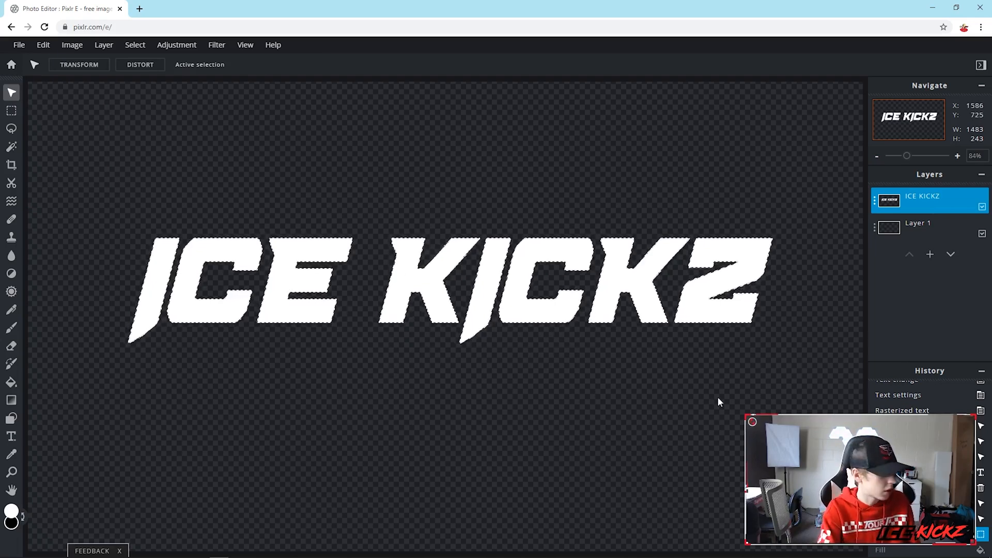
Step: Choose the Draw tool and change the foreground color to bright red
click(10, 312)
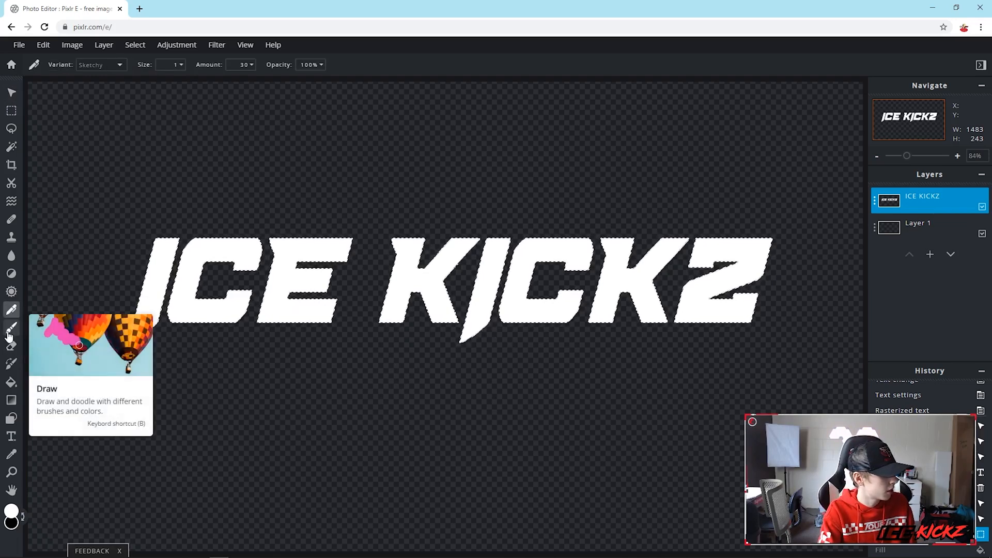
click(13, 332)
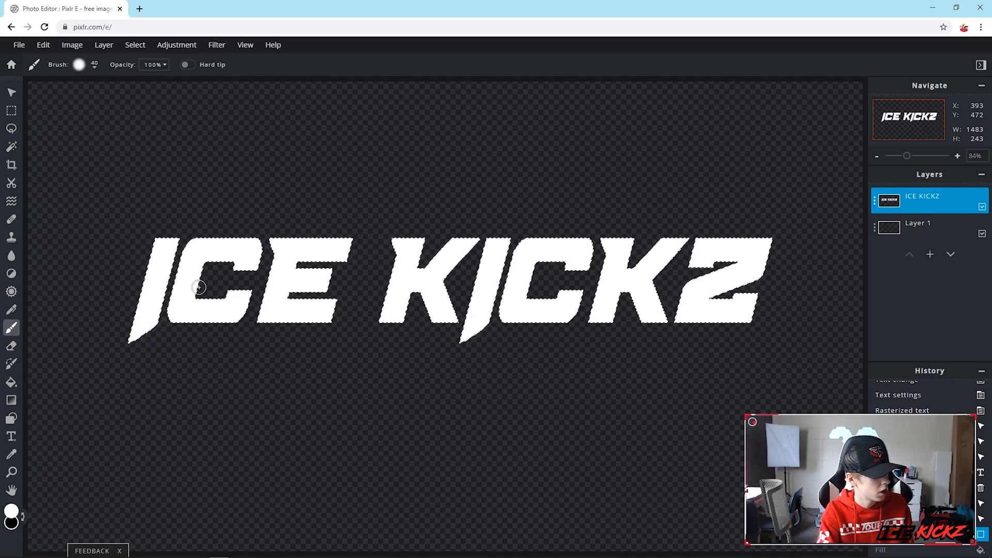
click(11, 511)
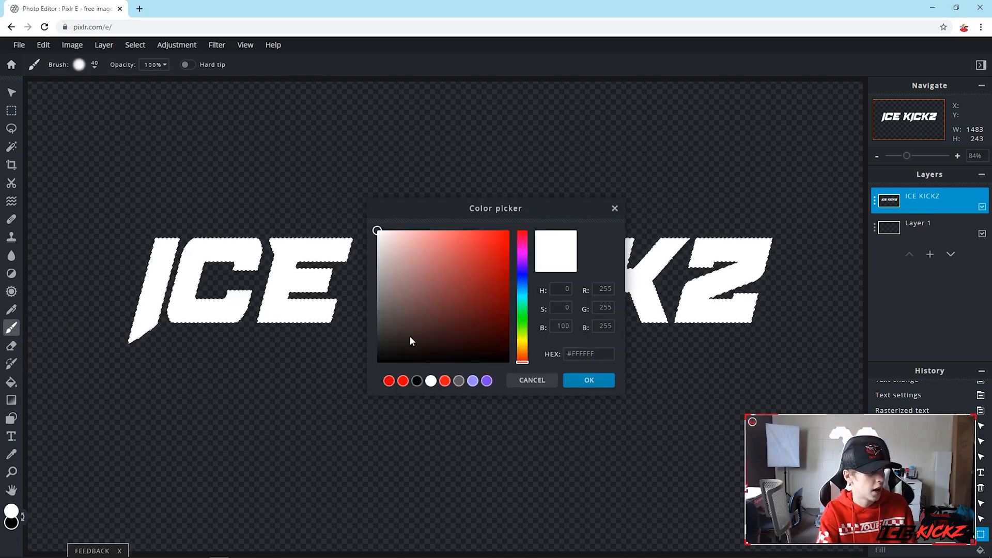
drag(468, 265, 505, 231)
click(591, 381)
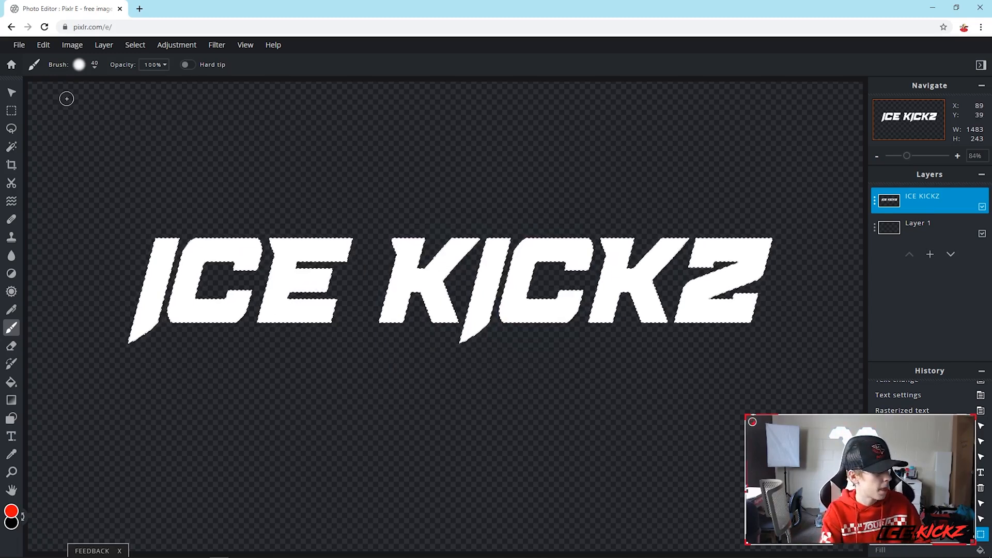
Step: Set the drawing brush to 0% softness and a size of 125 px
click(80, 65)
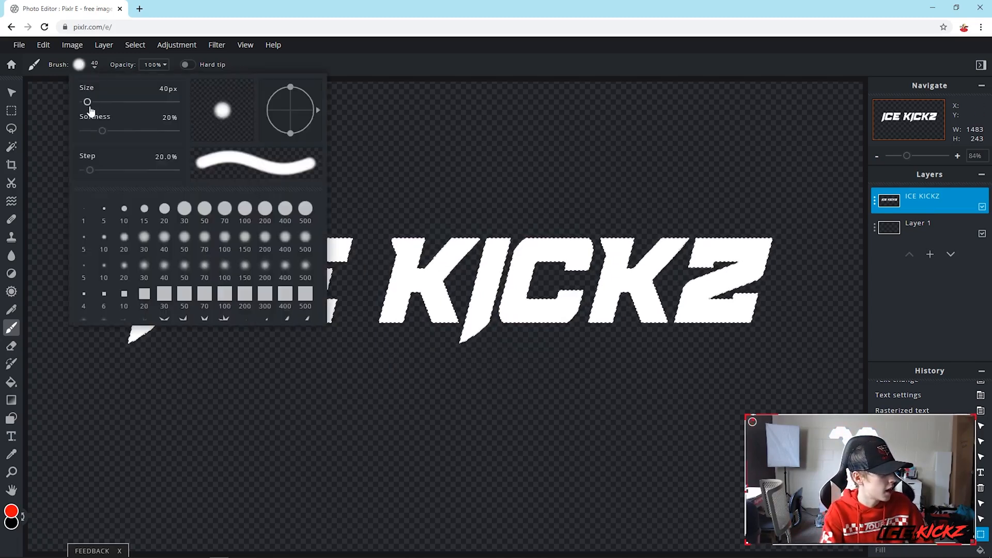
mouse_move(100, 131)
mouse_down()
mouse_move(214, 124)
mouse_move(21, 130)
mouse_up()
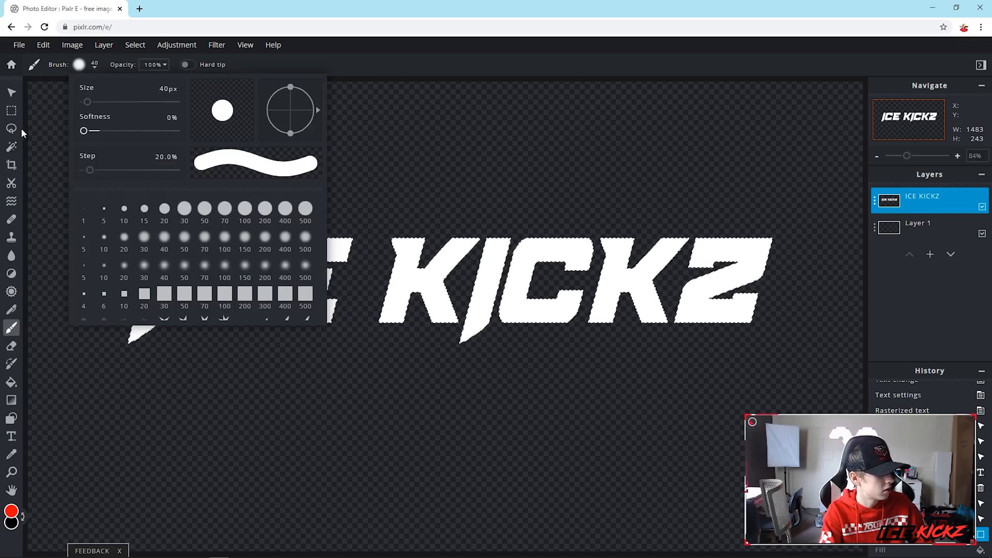
drag(87, 103, 95, 102)
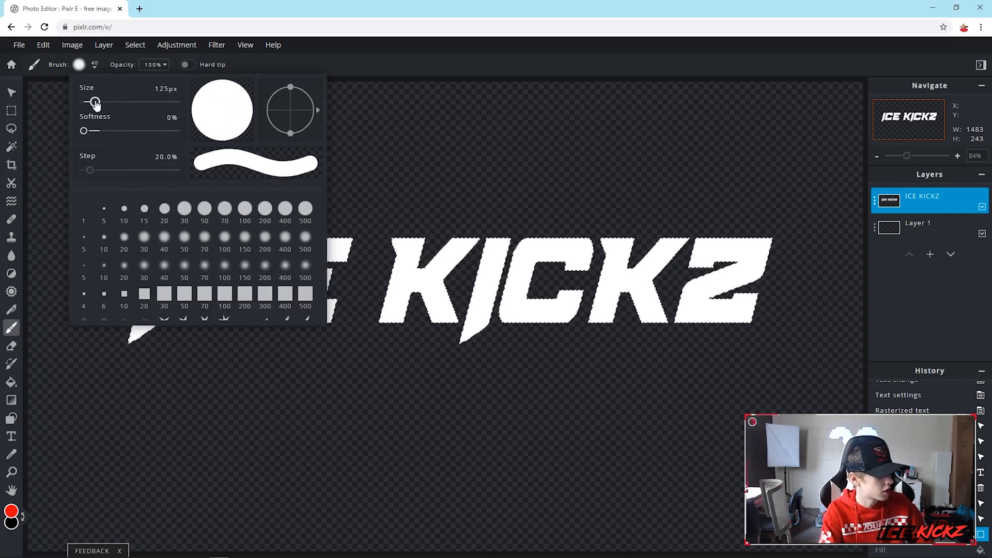
click(358, 63)
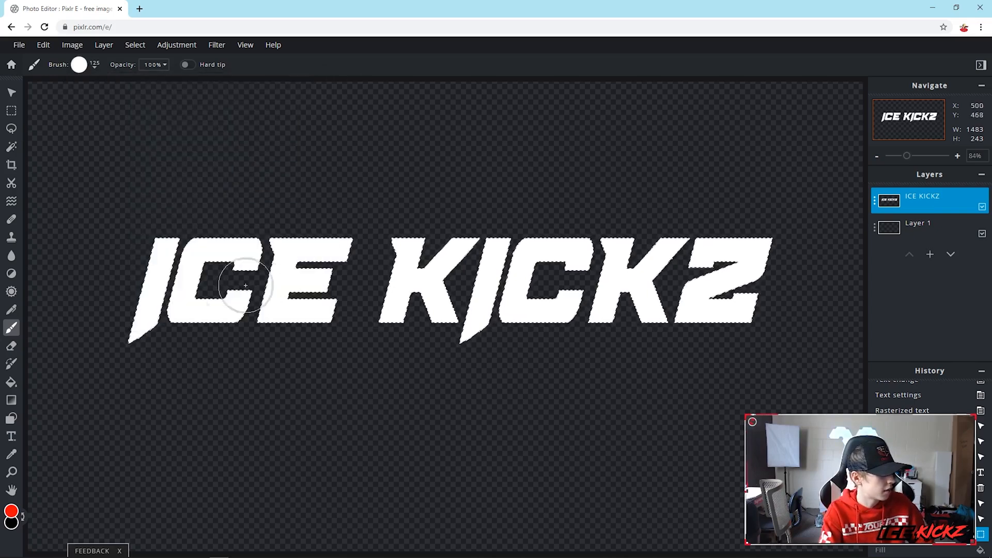
Step: Paint red freehand strokes across the selected ICE KICKZ lettering, covering ICE fully and parts of KICKZ
mouse_move(118, 352)
mouse_down()
mouse_move(179, 319)
mouse_move(285, 348)
mouse_move(415, 361)
mouse_move(215, 317)
mouse_move(148, 222)
mouse_move(204, 205)
mouse_move(313, 237)
mouse_up()
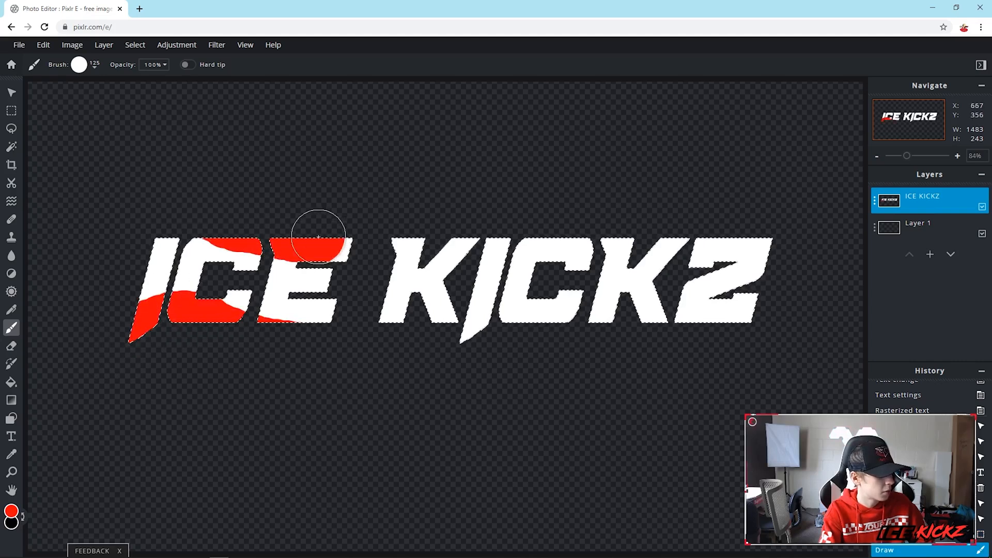
drag(399, 275, 397, 279)
mouse_move(395, 314)
mouse_down()
mouse_move(400, 276)
mouse_move(373, 284)
mouse_up()
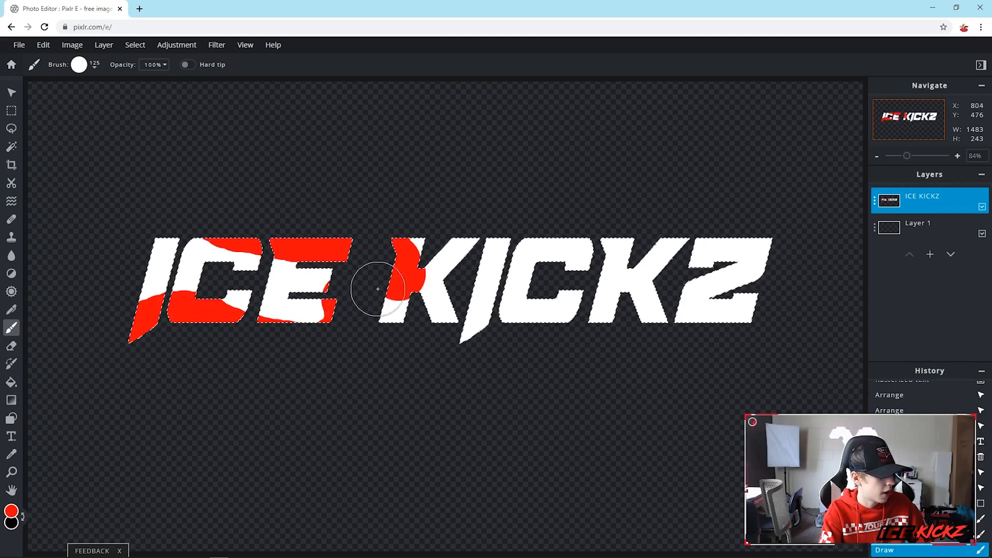
click(489, 329)
mouse_move(516, 336)
mouse_down()
mouse_move(609, 310)
mouse_move(737, 370)
mouse_up()
mouse_move(684, 181)
mouse_down()
mouse_move(707, 219)
mouse_move(829, 272)
mouse_up()
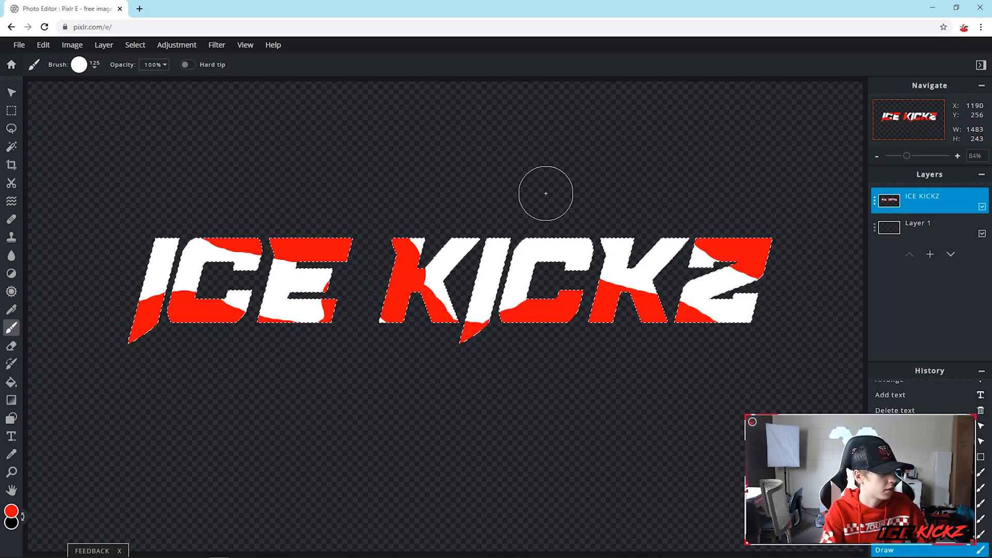
mouse_move(126, 228)
mouse_down()
mouse_move(133, 315)
mouse_move(268, 244)
mouse_move(312, 251)
mouse_move(305, 320)
mouse_move(324, 346)
mouse_up()
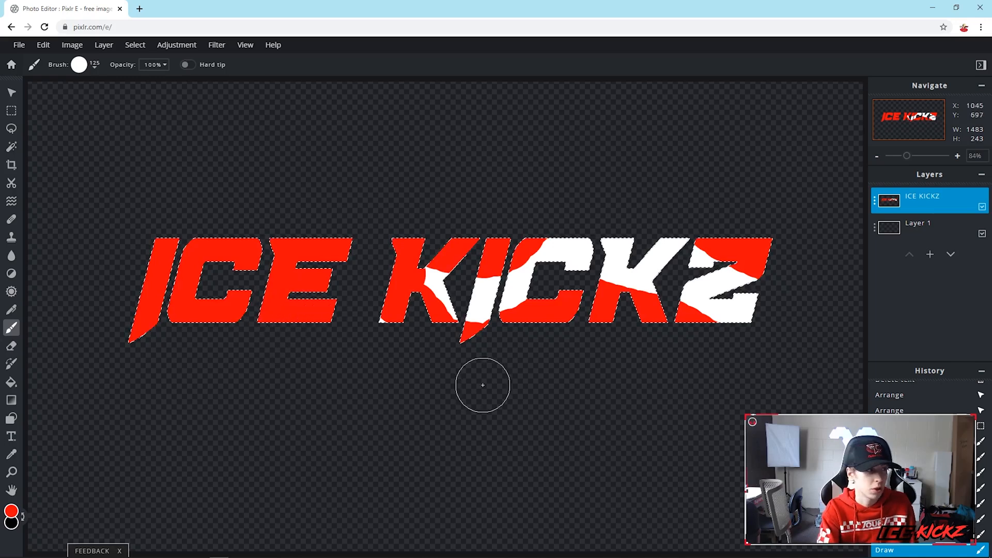
Step: Revert the history to the last Arrange entry, before the pixel selection and brush strokes, and deselect the text layer
click(890, 410)
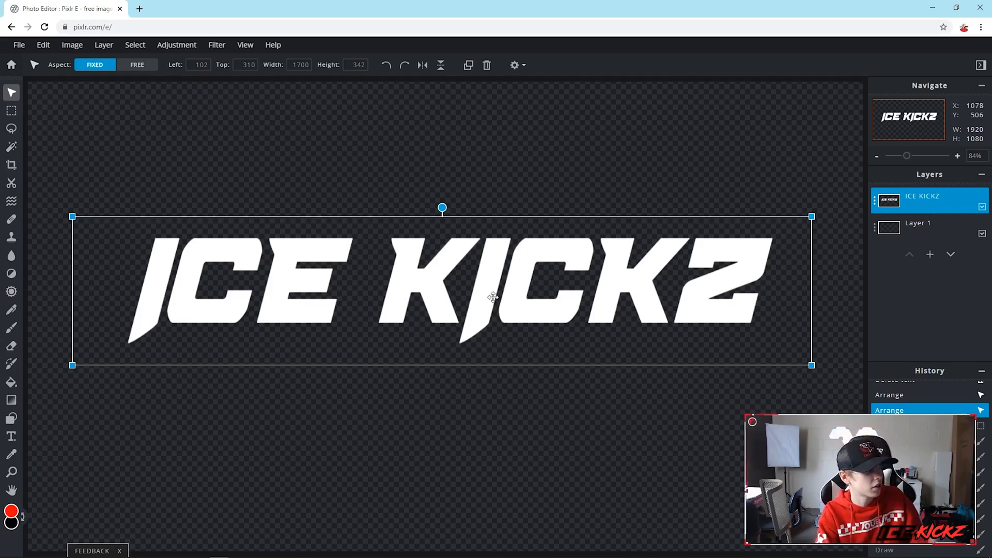
click(495, 153)
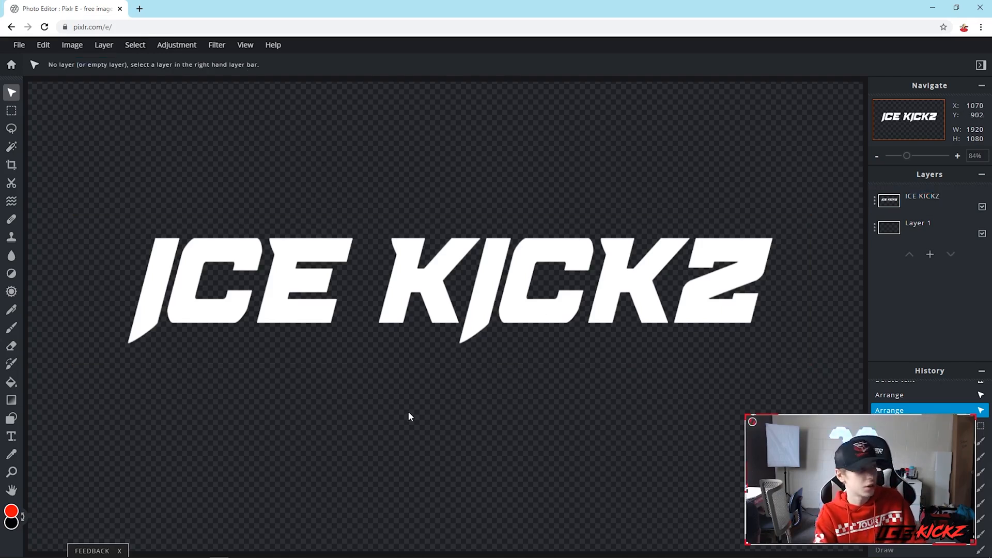
Step: Apply a linear red-to-black gradient horizontally on the ICE KICKZ layer with no pixel selection active, from the first C to the K
click(11, 400)
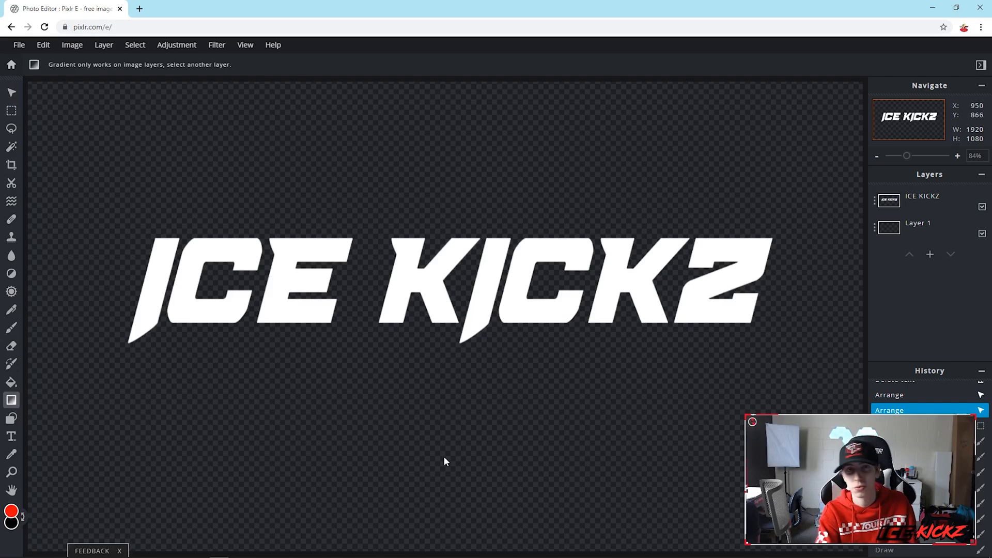
click(10, 401)
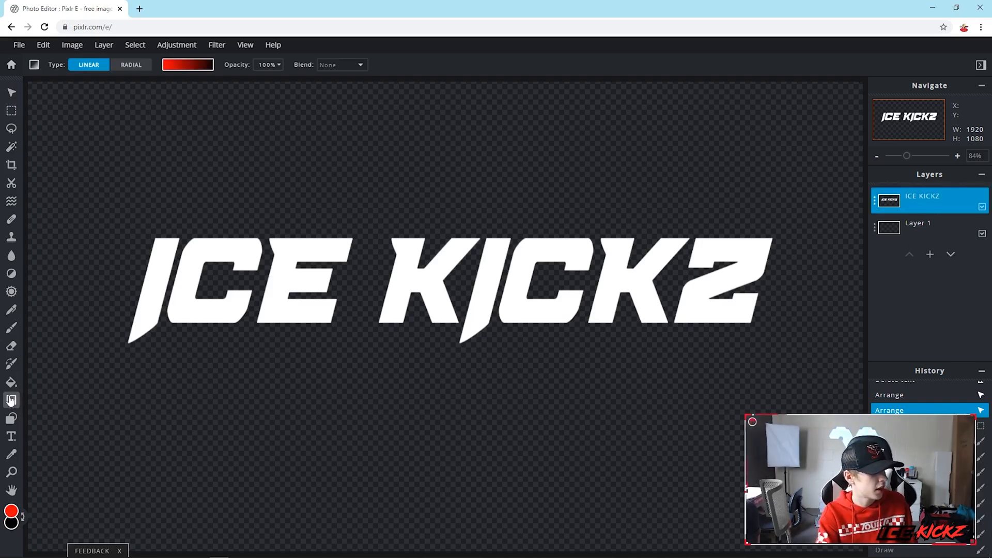
drag(195, 286, 449, 286)
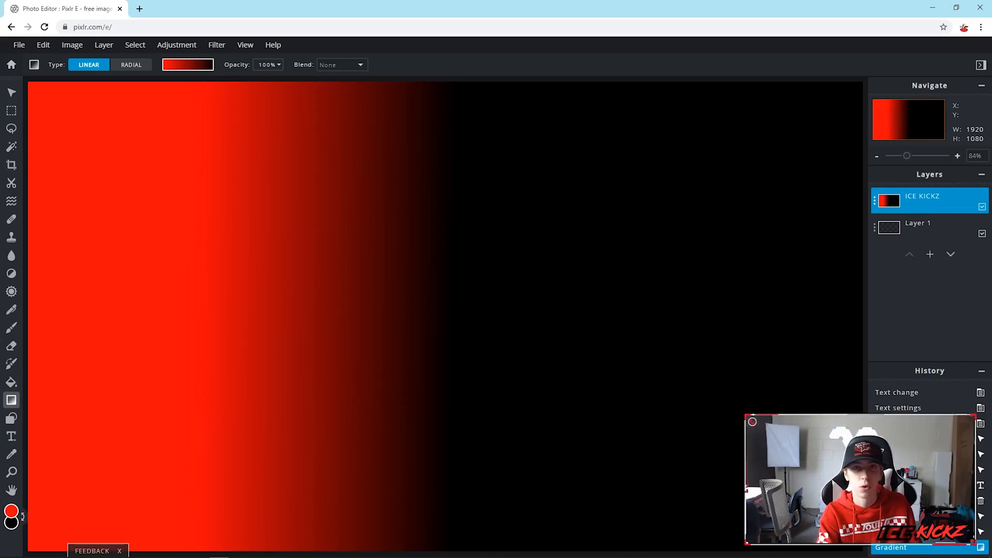
Step: Undo the red-to-black gradient that covers the whole canvas on the ICE KICKZ layer
scroll(341, 258, down, 4)
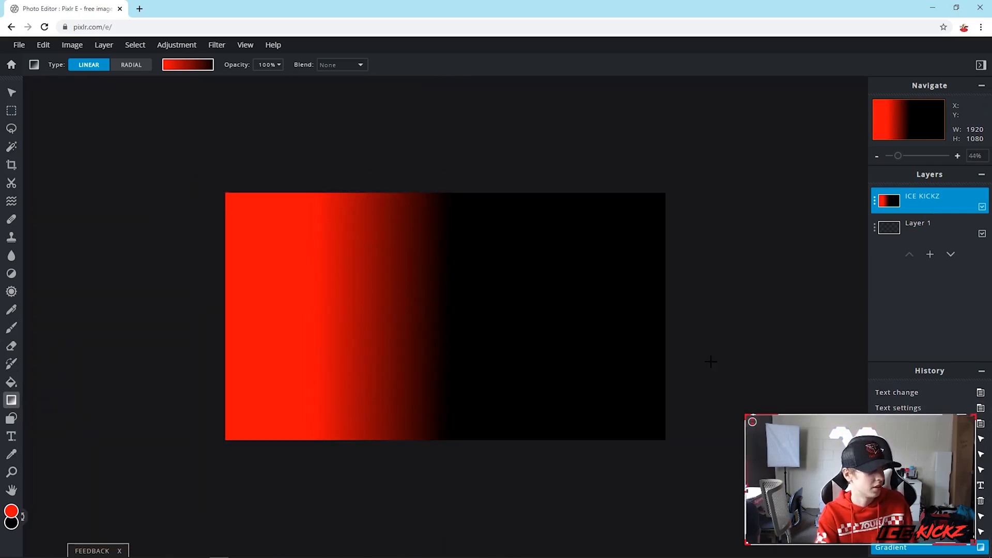
scroll(341, 258, up, 3)
click(43, 45)
click(49, 62)
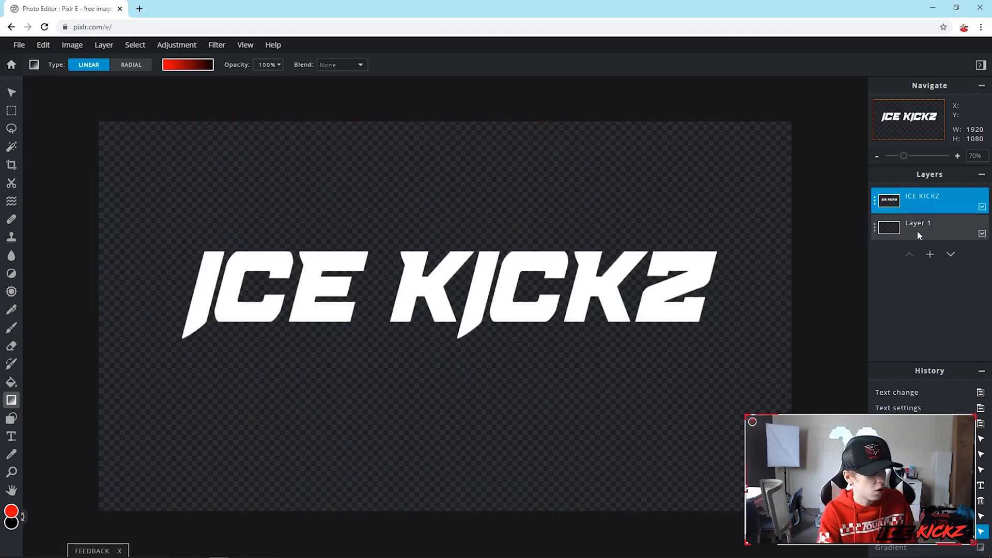
Step: Select the pixels of the white lettering on the ICE KICKZ layer
click(10, 90)
click(135, 45)
click(150, 76)
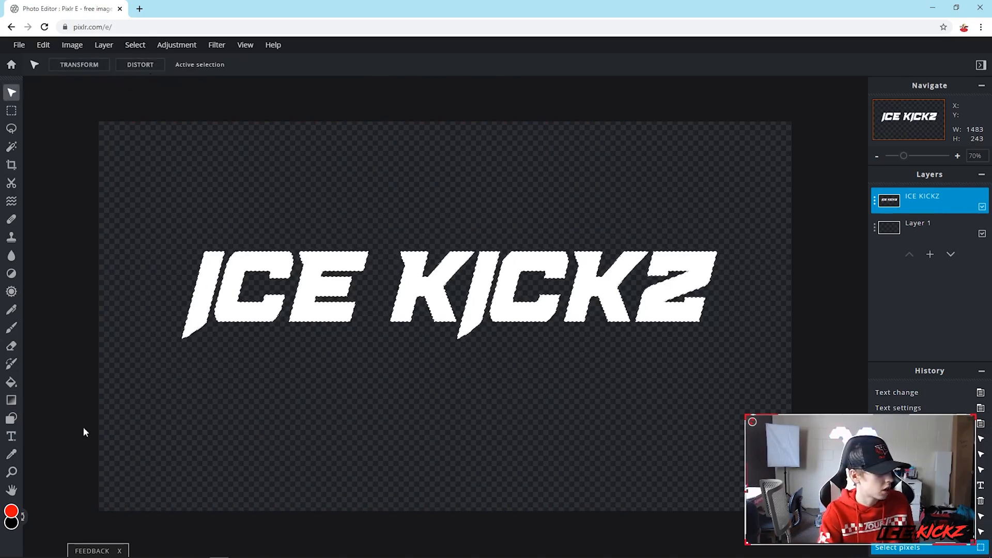
Step: Fill the selected lettering with the blue-magenta-red-yellow-green rainbow preset as a linear gradient running from the top of the letters to their bottom
click(12, 400)
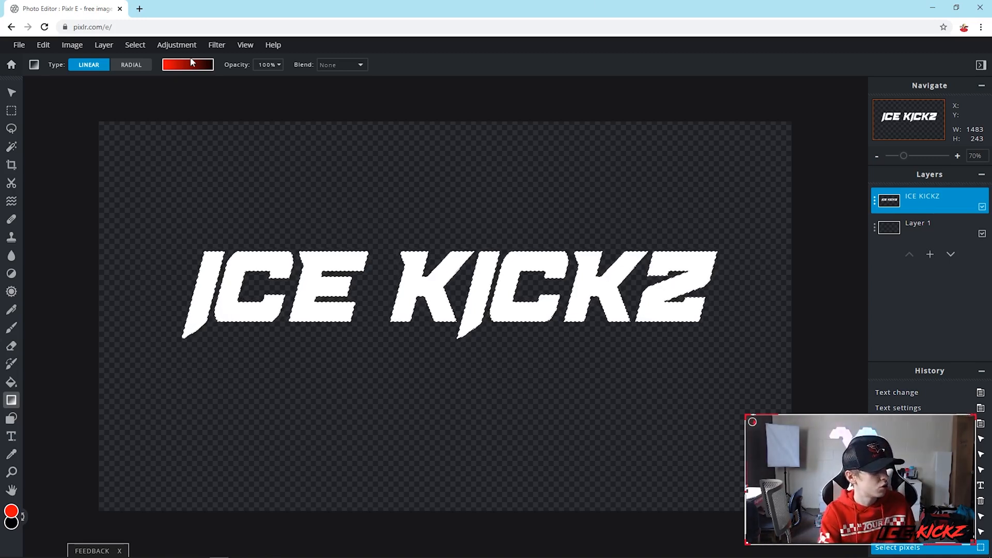
click(206, 72)
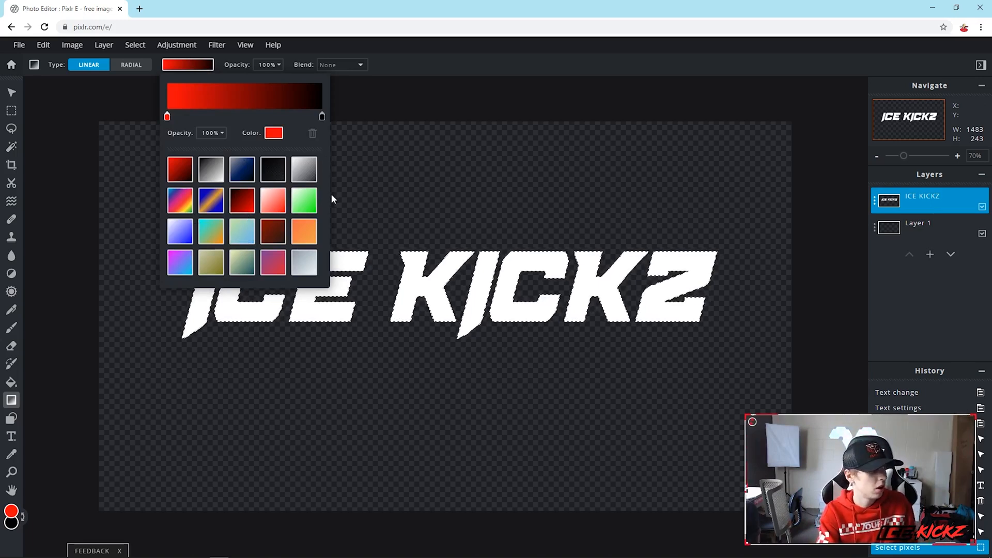
click(176, 207)
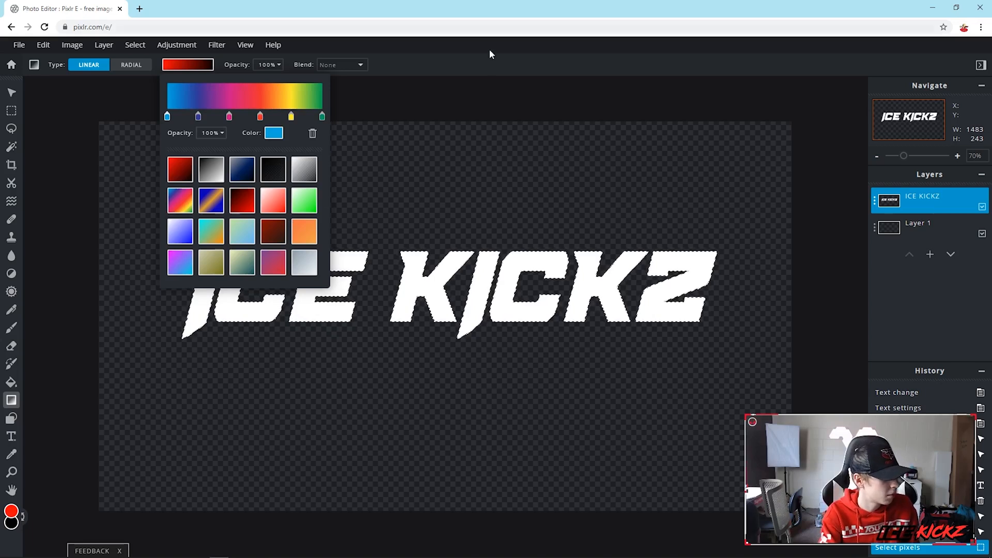
click(484, 63)
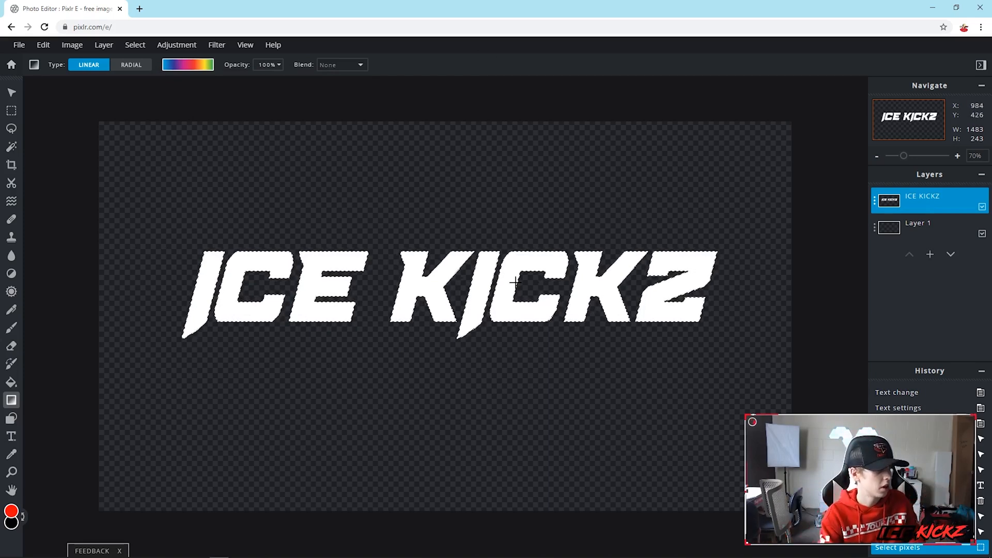
drag(449, 251, 444, 341)
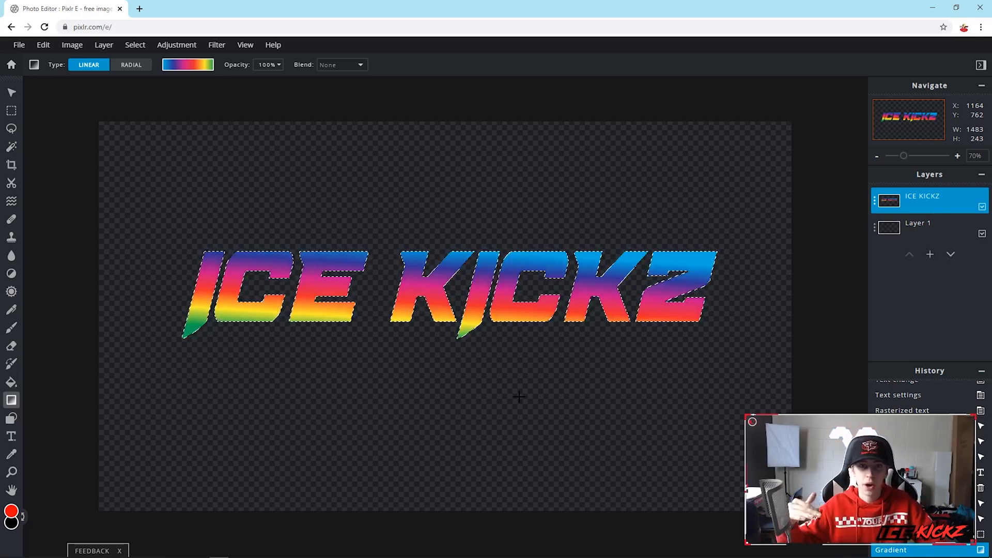
Step: Switch the gradient type to radial and back to linear, and clear the pixel selection around the lettering
click(132, 65)
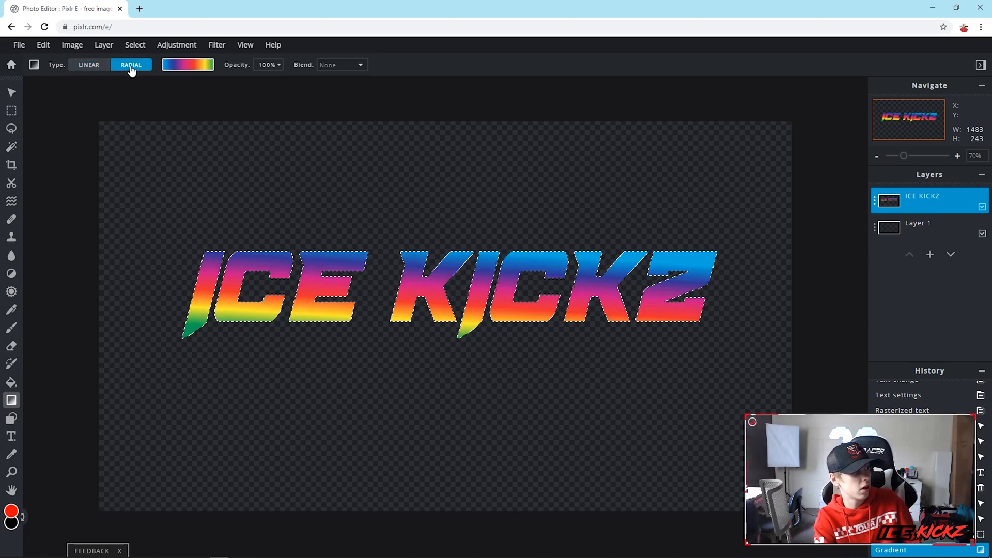
click(88, 65)
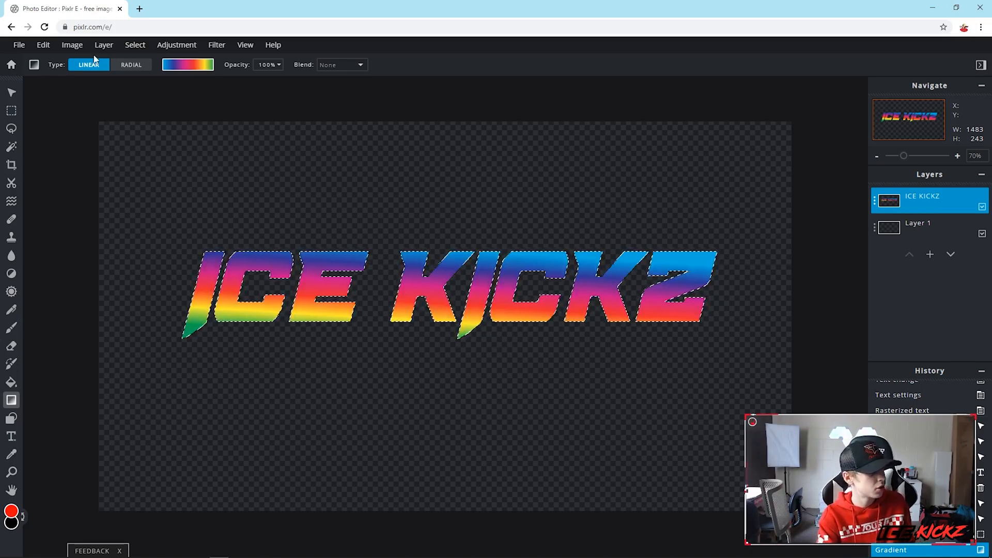
click(136, 45)
click(147, 89)
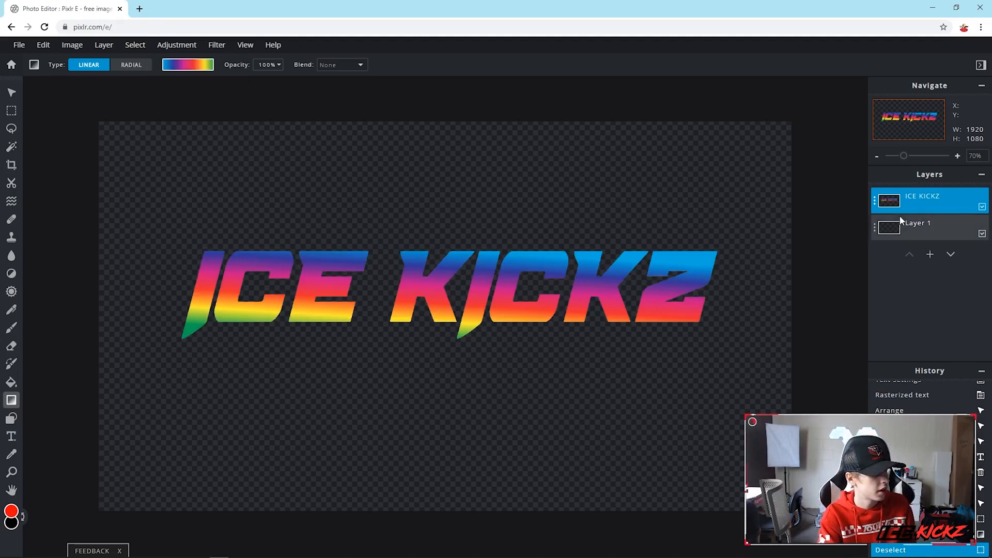
Step: Apply a white stroke outline with a size of 34 around the rainbow ICE KICKZ lettering
click(50, 43)
click(49, 44)
click(73, 45)
click(44, 45)
click(51, 199)
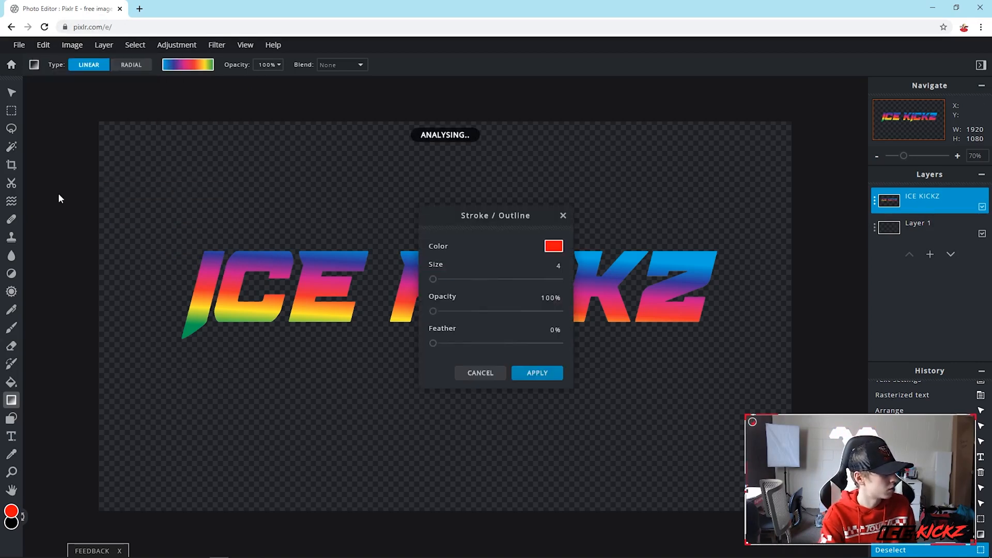
click(554, 246)
click(379, 232)
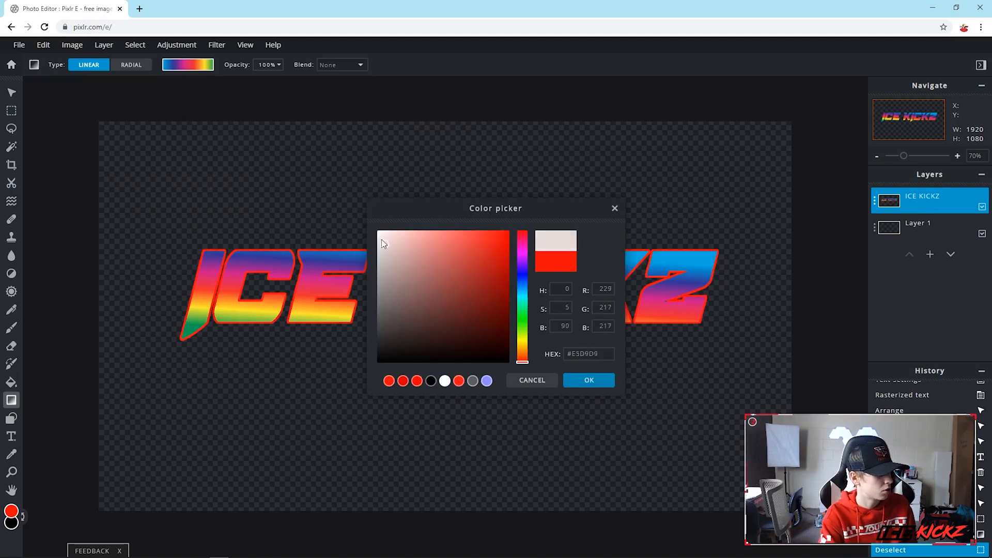
click(579, 381)
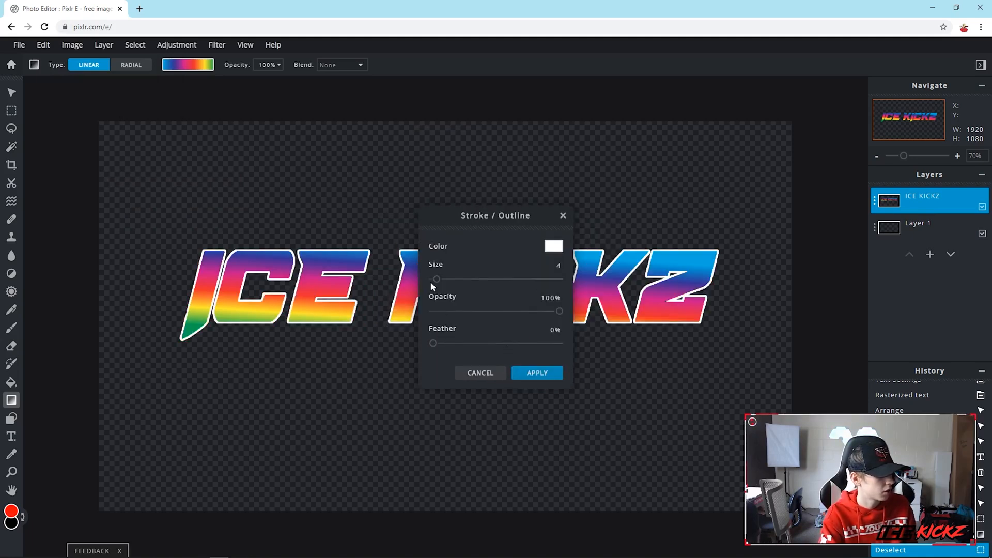
drag(436, 280, 476, 292)
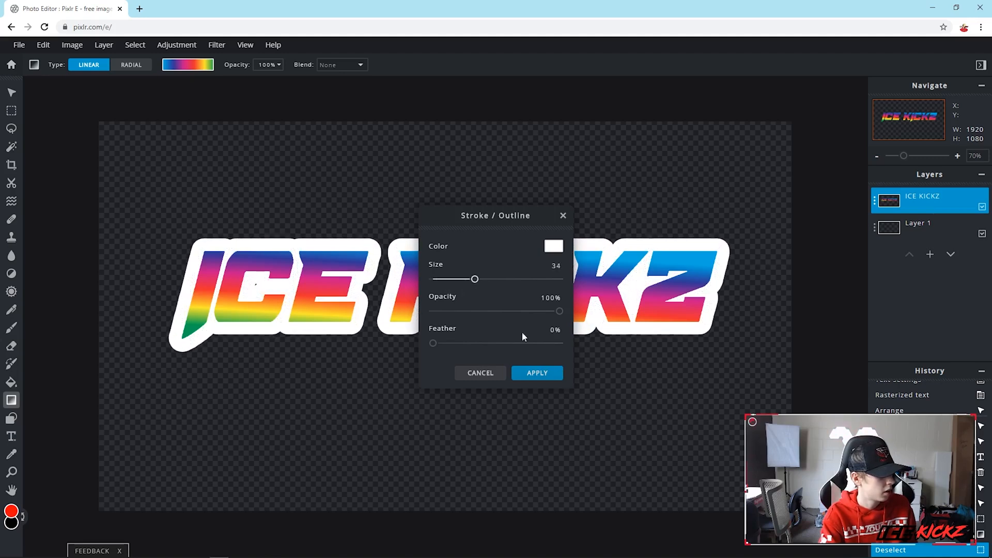
click(515, 370)
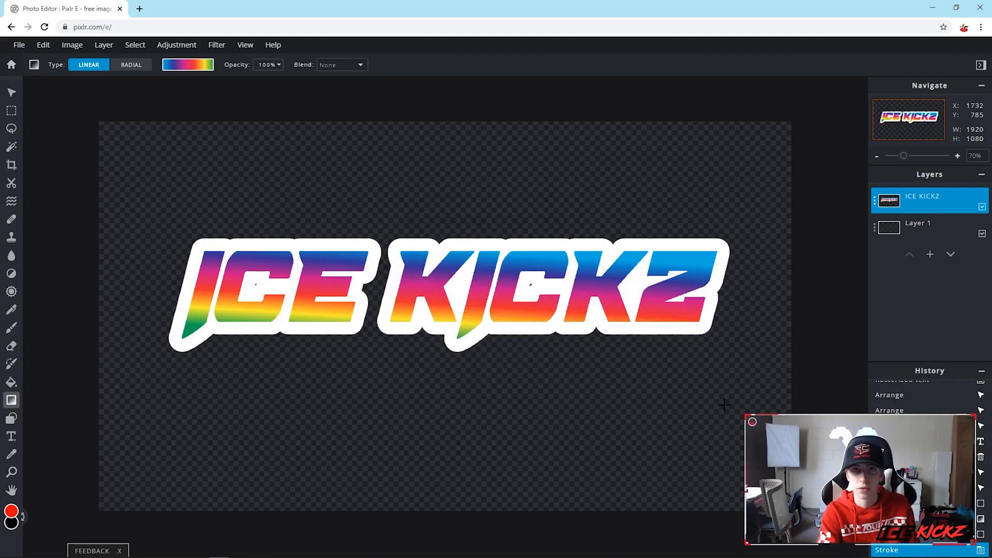